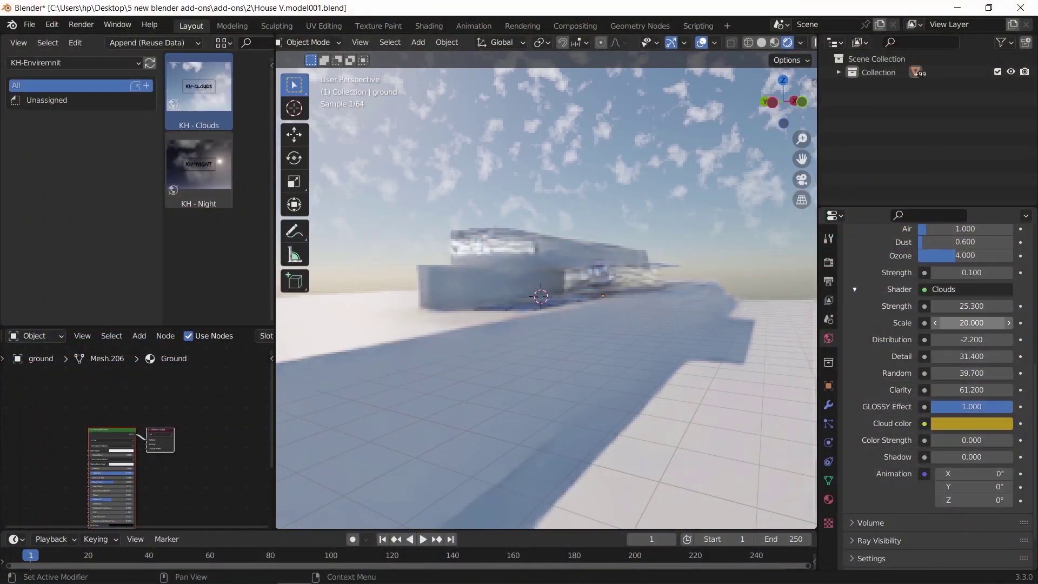
Set the cloud Scale to 5 and Strength to 25, then apply the KH - Clouds sky.
{"action": "type", "text": "5"}
{"action": "key", "text": "Return"}
{"action": "type", "text": "20"}
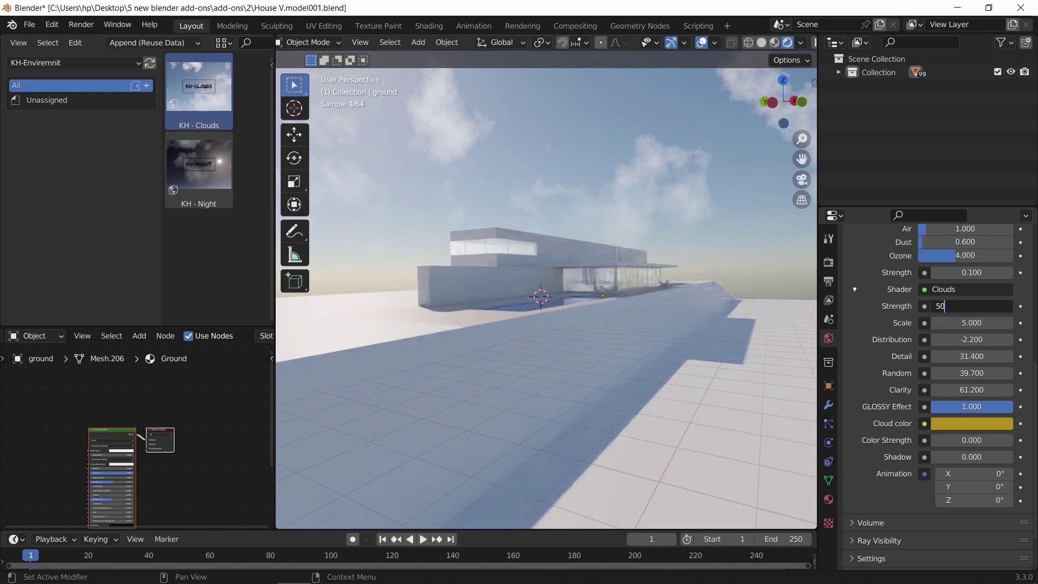
{"action": "type", "text": "0"}
{"action": "key", "text": "Return"}
{"action": "type", "text": "25"}
{"action": "key", "text": "Return"}
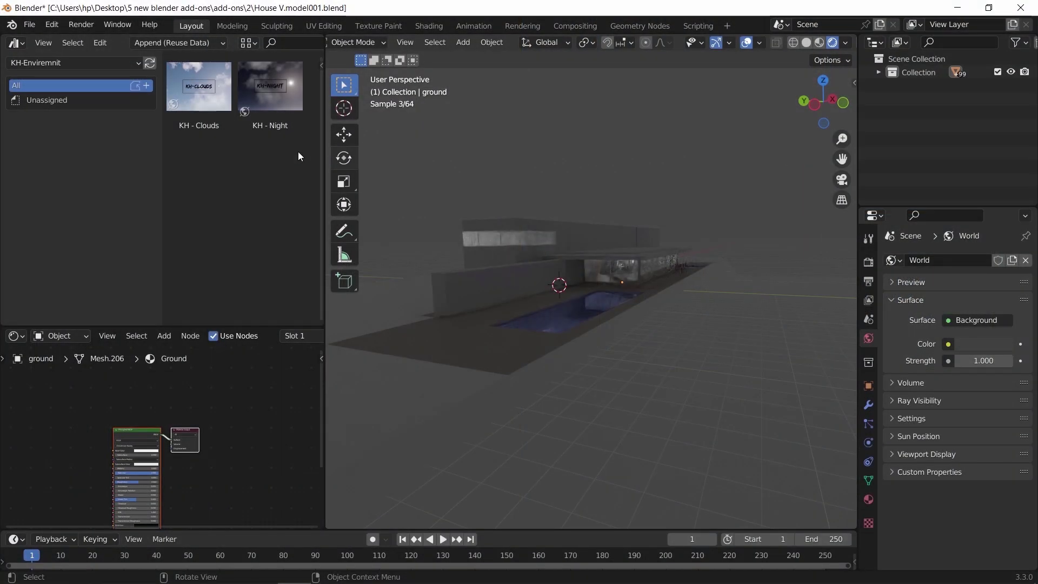
{"action": "left_click_drag", "start_coordinate": [199, 89], "coordinate": [664, 120]}
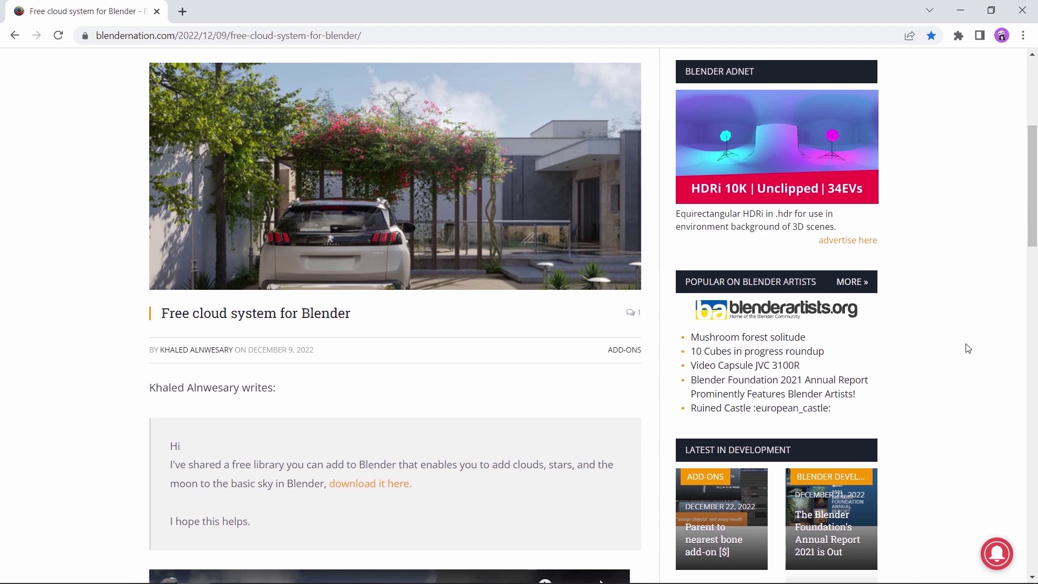
{"action": "scroll", "coordinate": [967, 348], "scroll_direction": "down", "scroll_amount": 5}
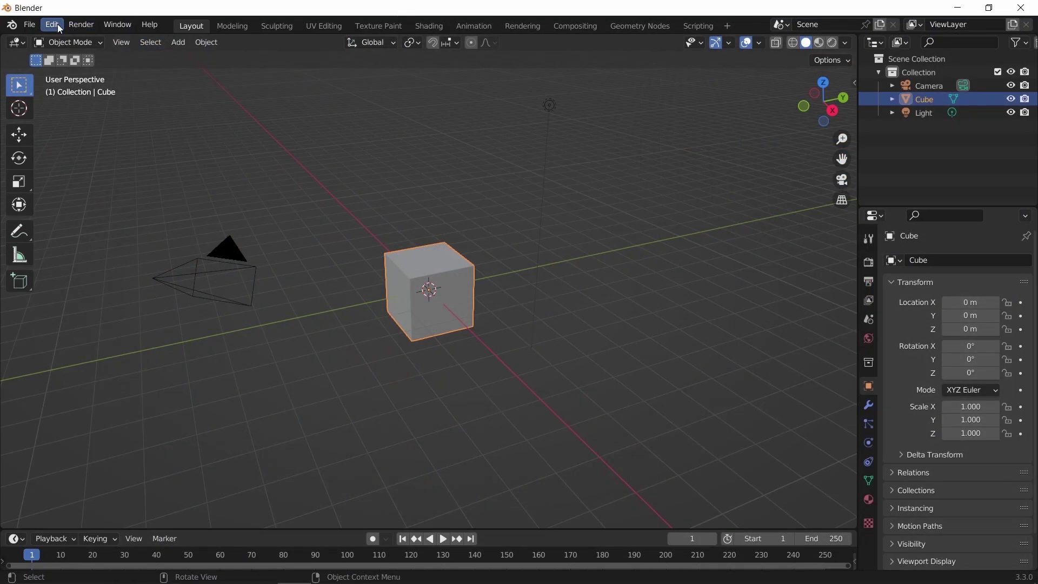
Register the KH-Enviremnit folder as an asset library in Preferences and save the preferences.
{"action": "left_click", "coordinate": [56, 24]}
{"action": "left_click", "coordinate": [93, 218]}
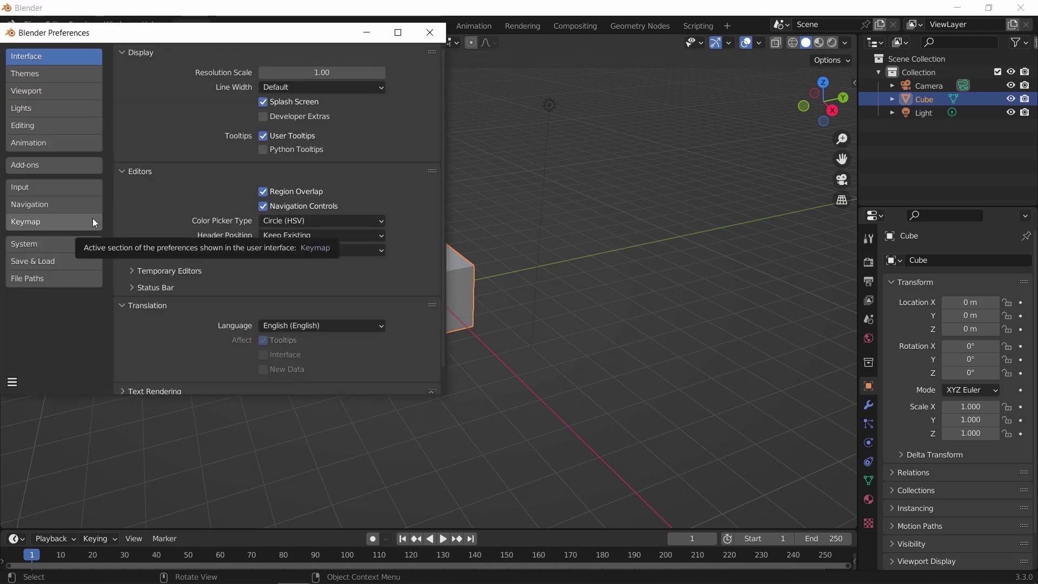
{"action": "left_click", "coordinate": [68, 280]}
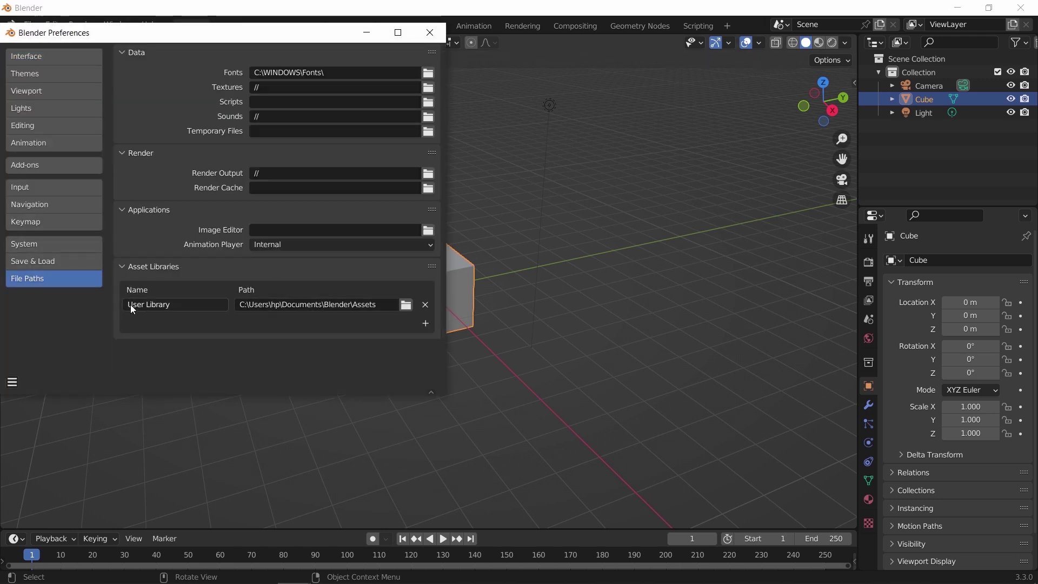
{"action": "left_click", "coordinate": [426, 323]}
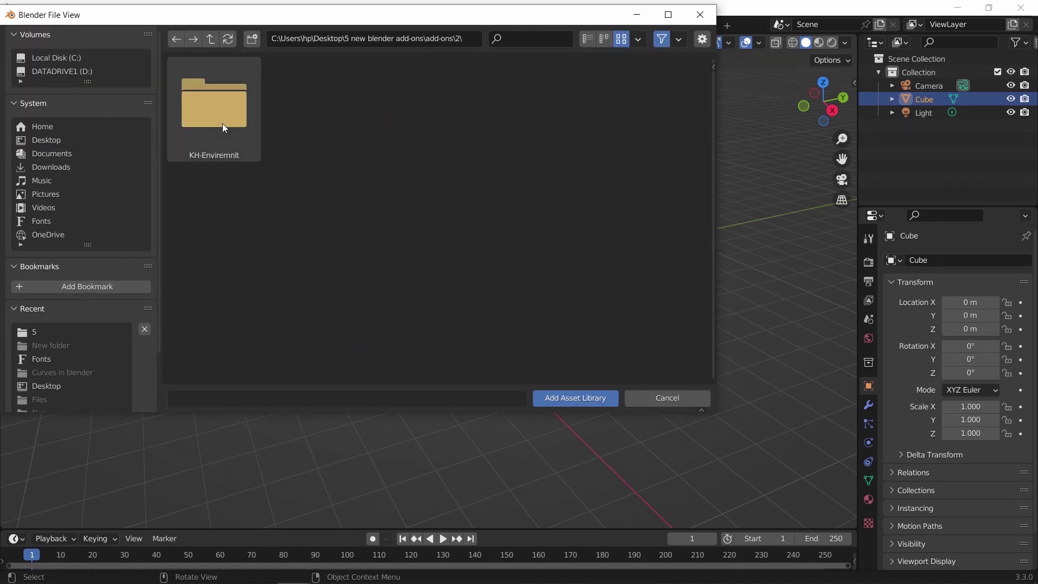
{"action": "left_click", "coordinate": [223, 124]}
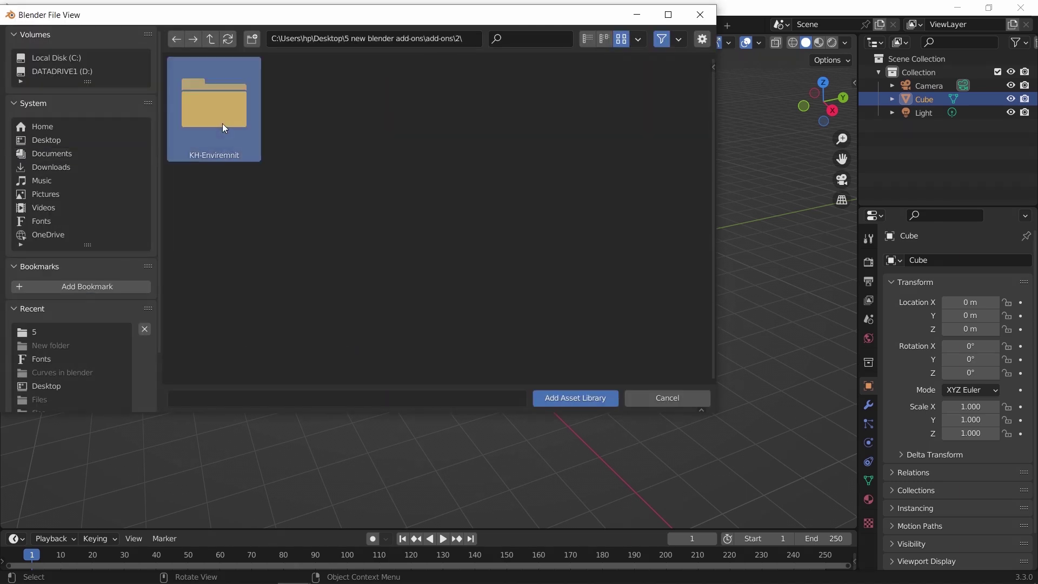
{"action": "left_click", "coordinate": [554, 392]}
{"action": "left_click", "coordinate": [556, 397]}
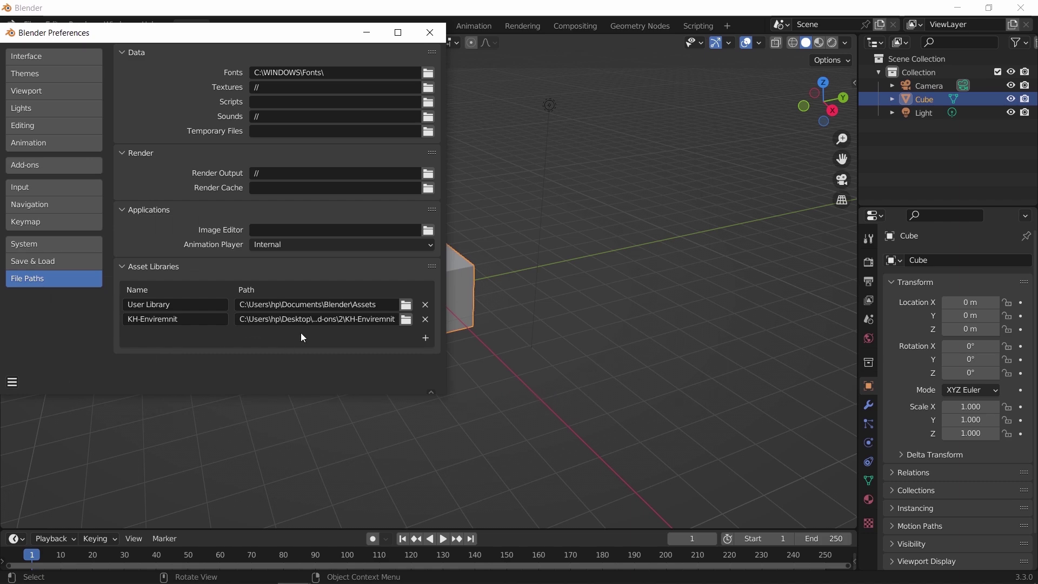
{"action": "left_click", "coordinate": [13, 381]}
{"action": "left_click", "coordinate": [64, 351]}
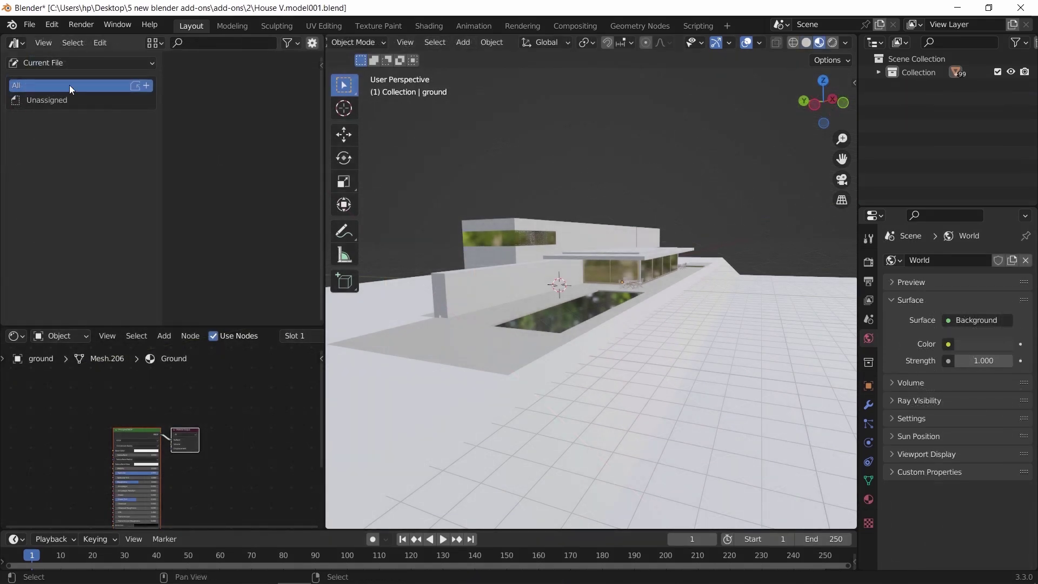
Switch to the KH-Enviremnit library, use Rendered shading, and drop the KH - Clouds world onto the house.
{"action": "left_click", "coordinate": [50, 63]}
{"action": "left_click", "coordinate": [42, 114]}
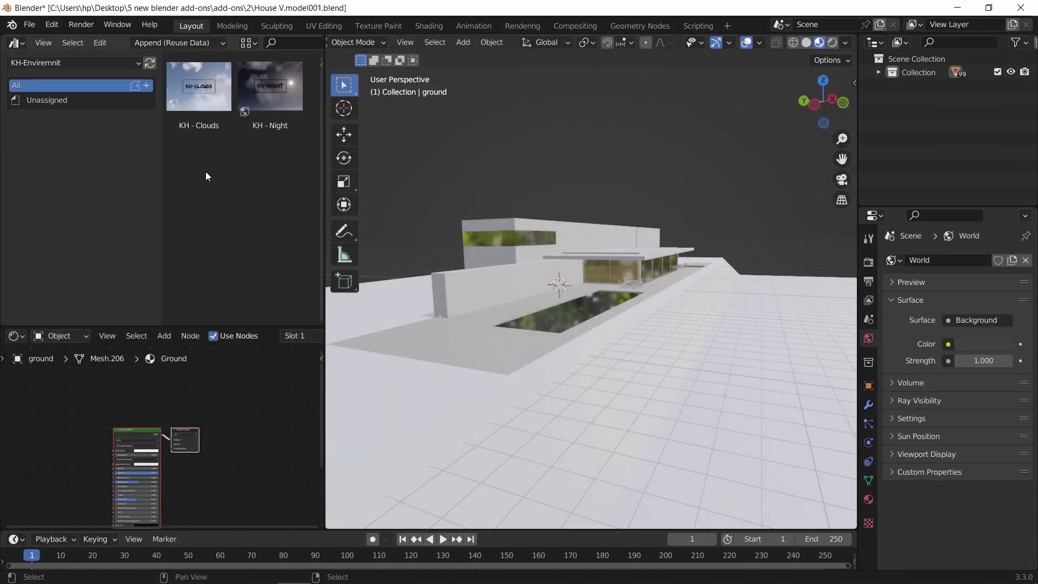
{"action": "left_click", "coordinate": [831, 43]}
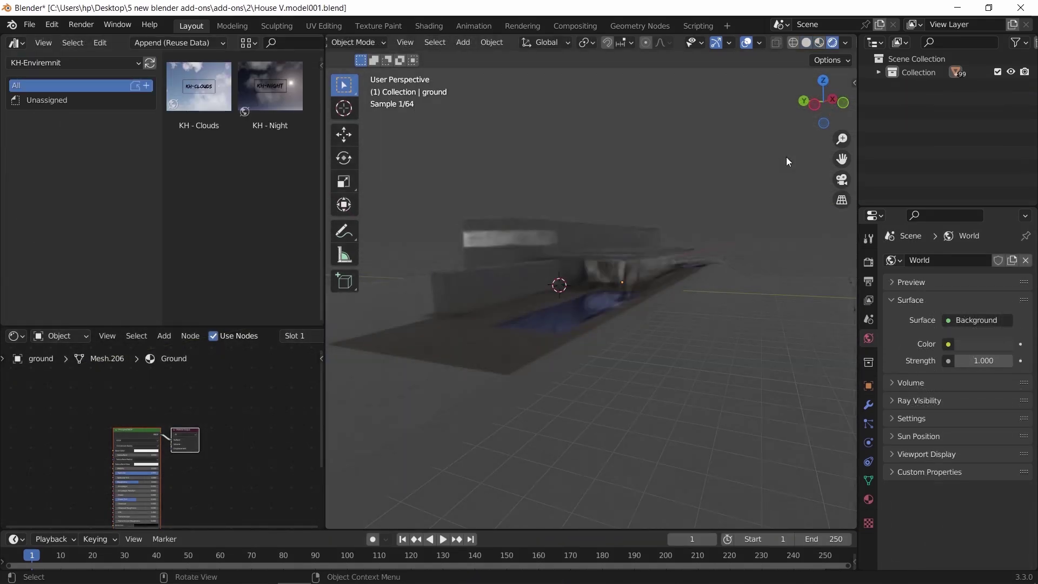
{"action": "left_click_drag", "start_coordinate": [184, 90], "coordinate": [662, 116]}
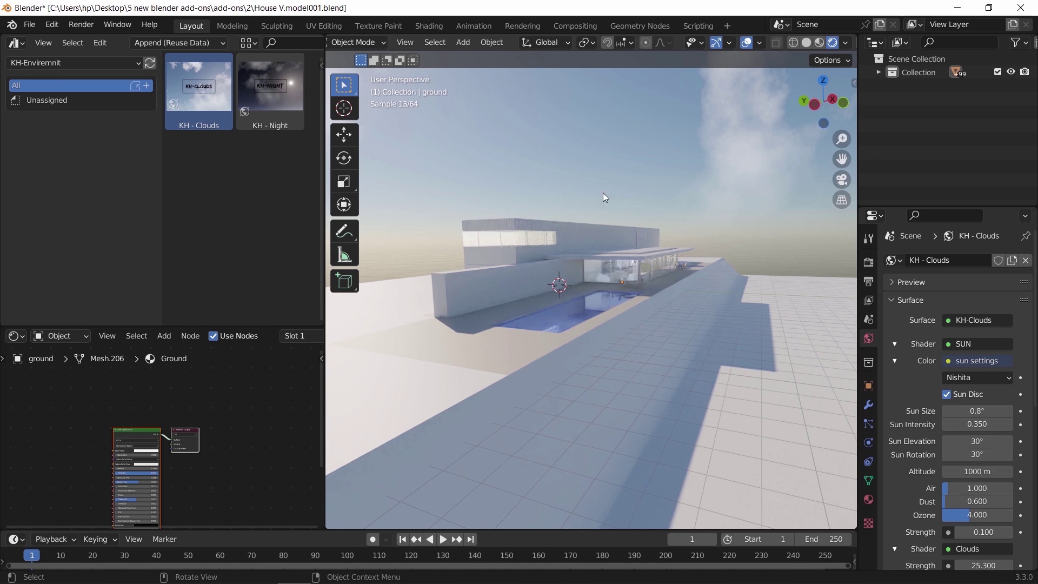
{"action": "middle_click_drag", "start_coordinate": [602, 192], "coordinate": [611, 237]}
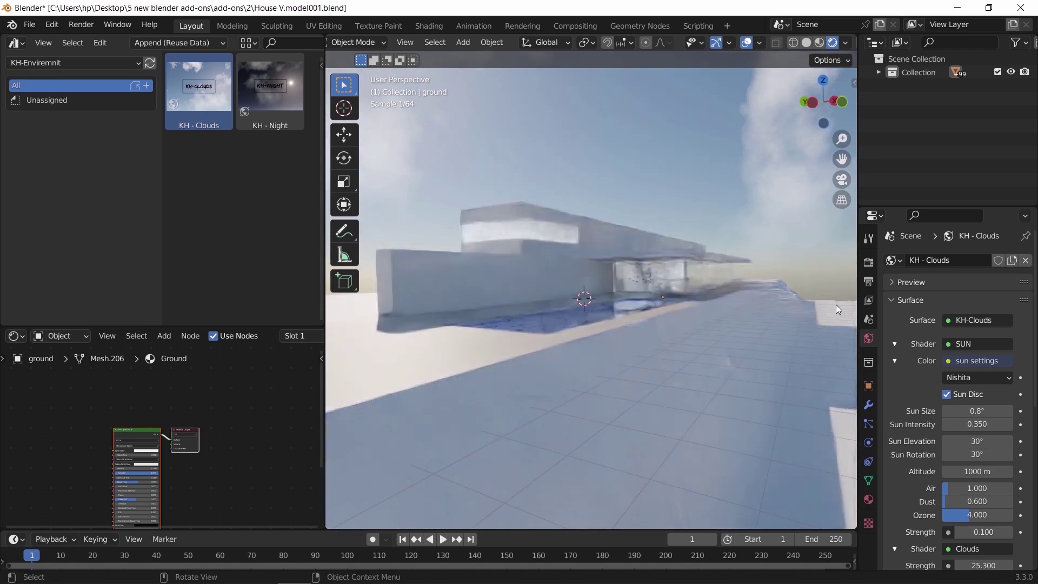
{"action": "left_click_drag", "start_coordinate": [858, 319], "coordinate": [818, 321]}
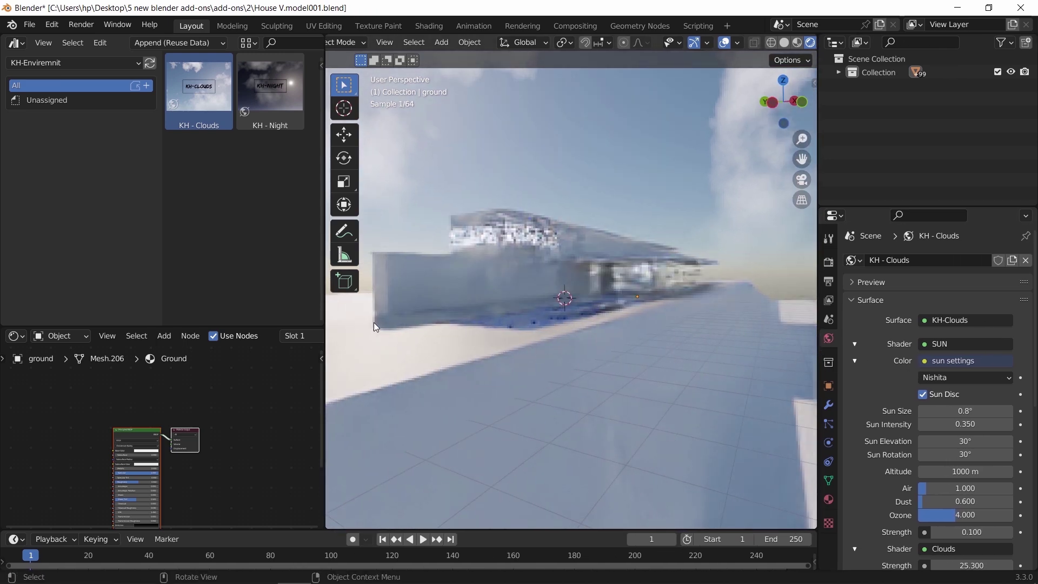
{"action": "left_click_drag", "start_coordinate": [324, 280], "coordinate": [275, 280]}
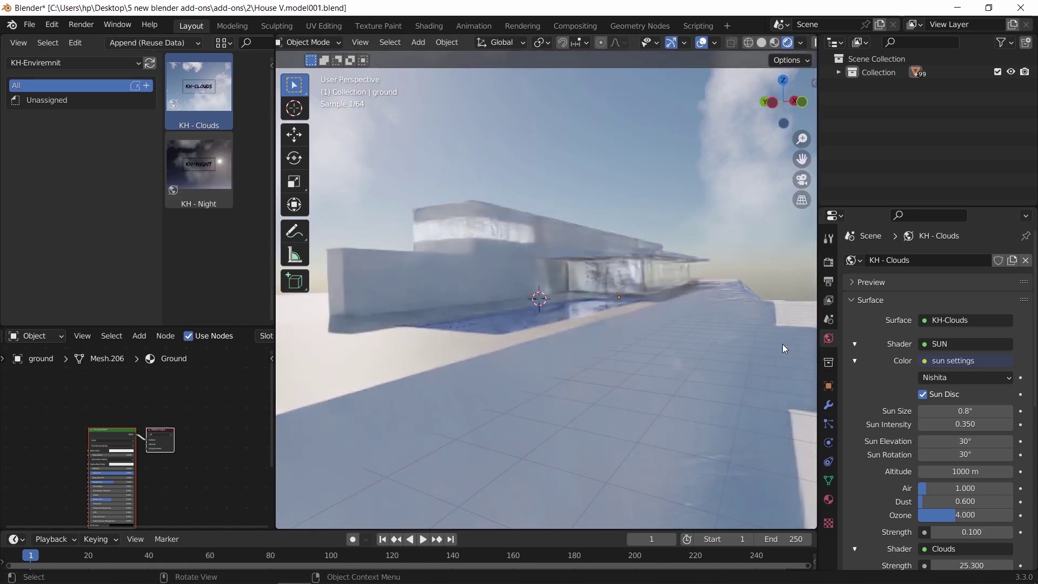
{"action": "scroll", "coordinate": [880, 345], "scroll_direction": "down", "scroll_amount": 5}
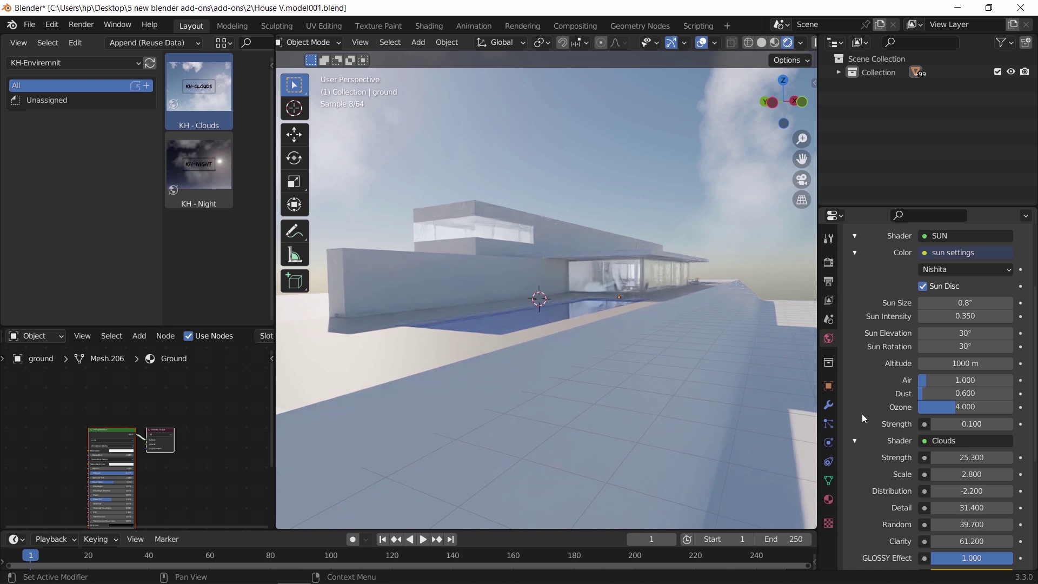
Retune the cloud settings, raising the cloud Strength to 50.
{"action": "scroll", "coordinate": [861, 414], "scroll_direction": "down", "scroll_amount": 5}
{"action": "scroll", "coordinate": [892, 334], "scroll_direction": "down", "scroll_amount": 1}
{"action": "scroll", "coordinate": [880, 336], "scroll_direction": "down", "scroll_amount": 1}
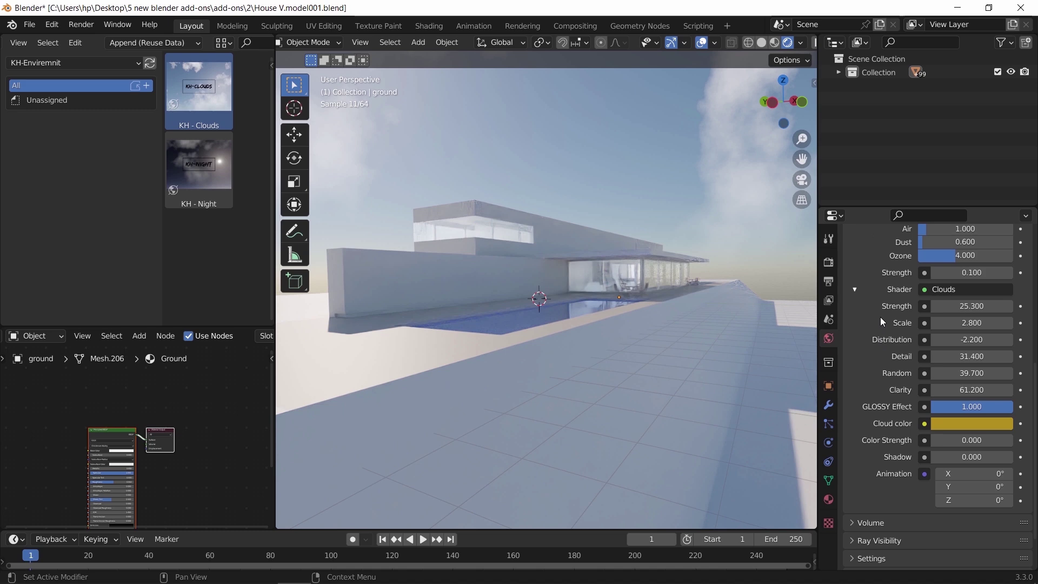
{"action": "left_click_drag", "start_coordinate": [971, 323], "coordinate": [953, 389]}
{"action": "left_click", "coordinate": [971, 306]}
{"action": "type", "text": "50"}
{"action": "key", "text": "Return"}
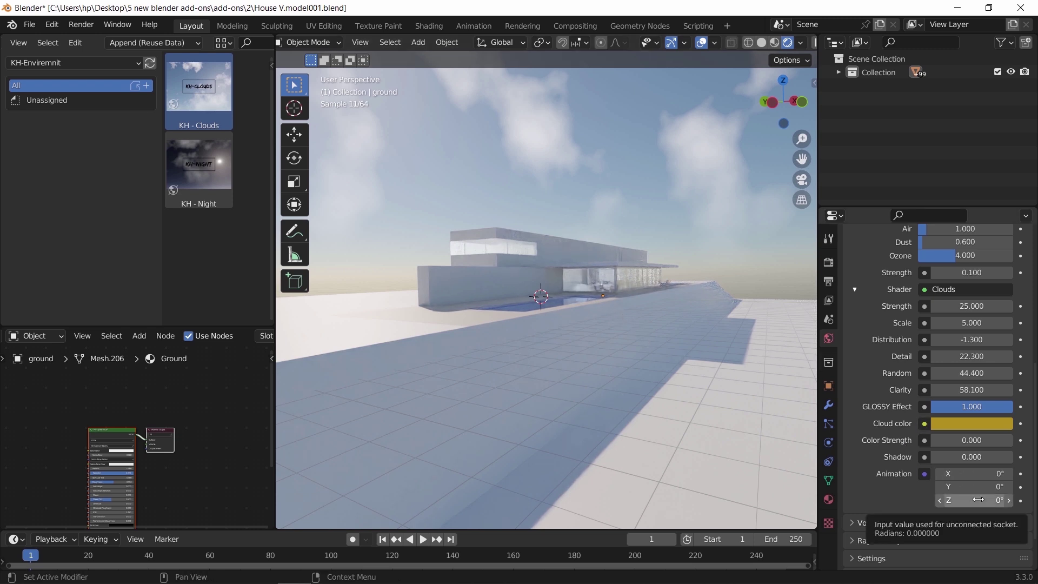
Keyframe the cloud rotation to reach 10° X at frame 250, preview it, then apply KH - Night.
{"action": "key", "text": "i"}
{"action": "left_click", "coordinate": [450, 539]}
{"action": "double_click", "coordinate": [967, 473]}
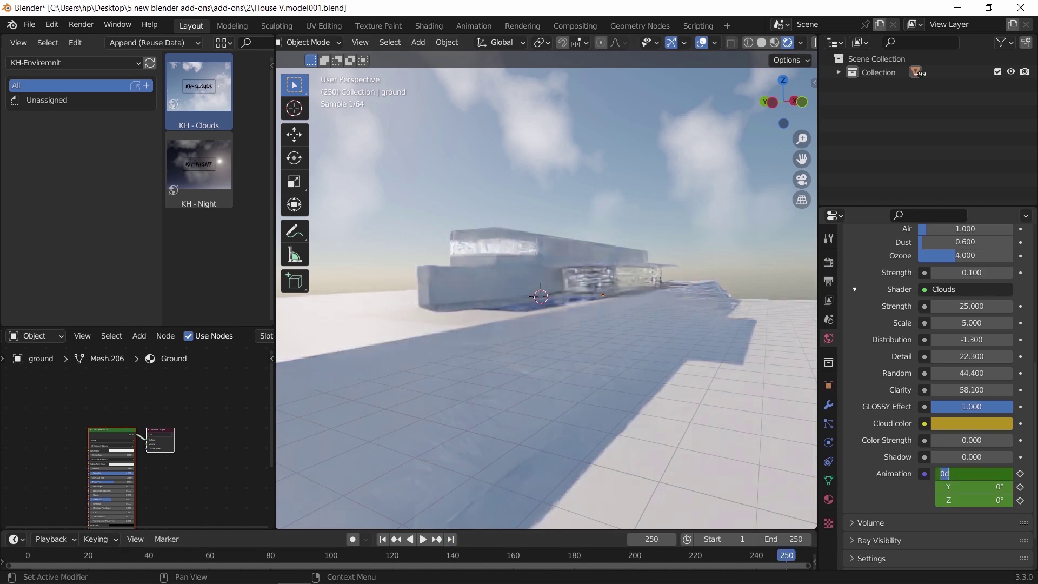
{"action": "type", "text": "10"}
{"action": "key", "text": "Return"}
{"action": "key", "text": "i"}
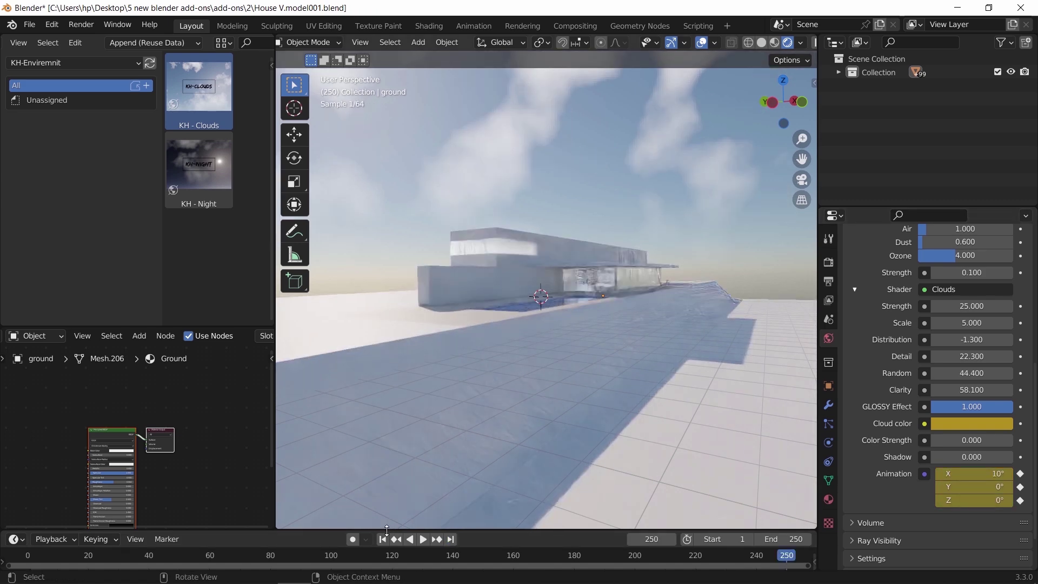
{"action": "key", "text": "space"}
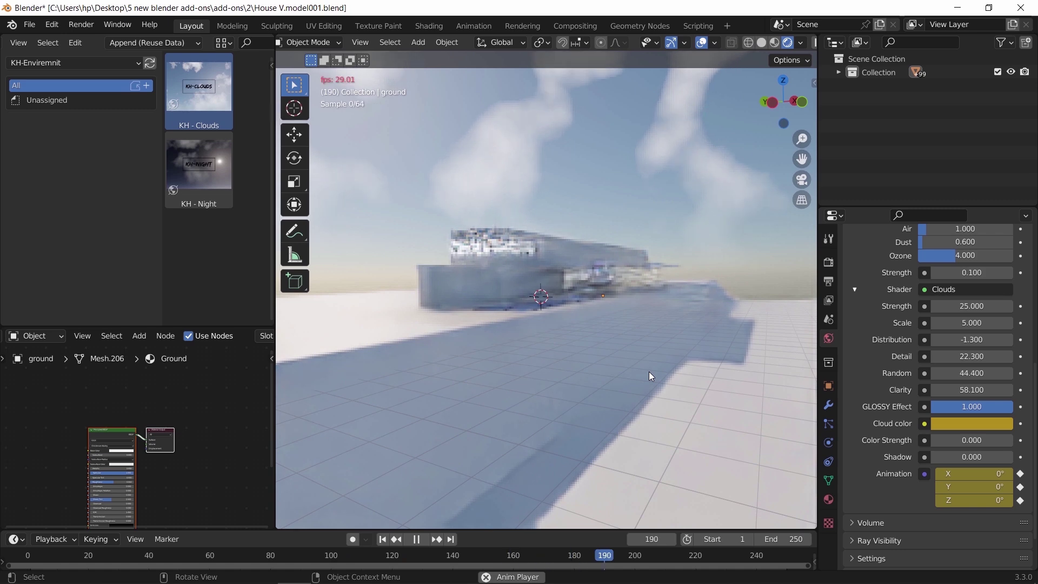
{"action": "key", "text": "space"}
{"action": "left_click_drag", "start_coordinate": [199, 167], "coordinate": [692, 235]}
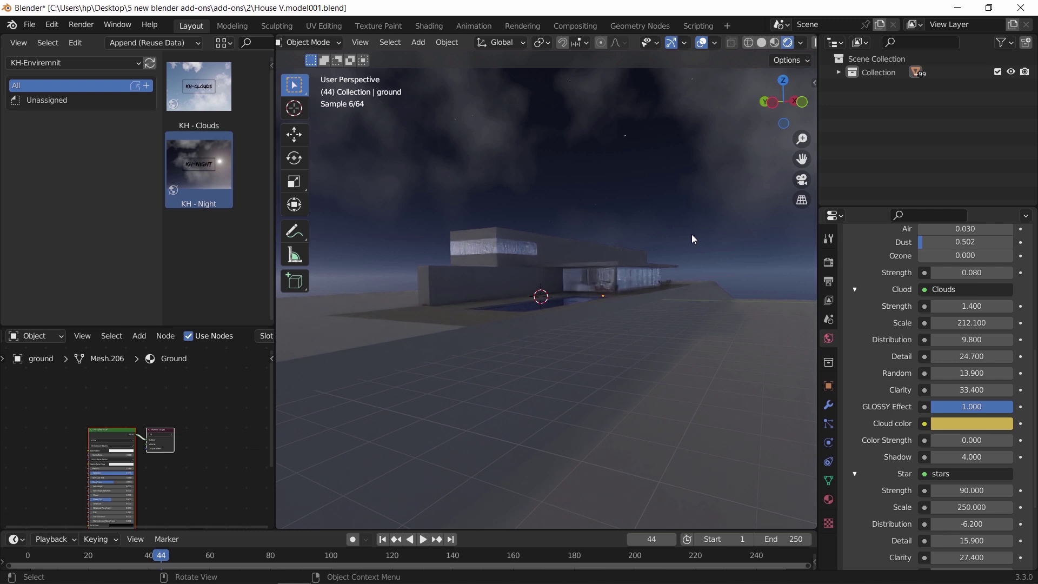
Switch the Shader Editor from Object to World and pan across the KH - Night node tree.
{"action": "left_click", "coordinate": [37, 336]}
{"action": "left_click", "coordinate": [44, 365]}
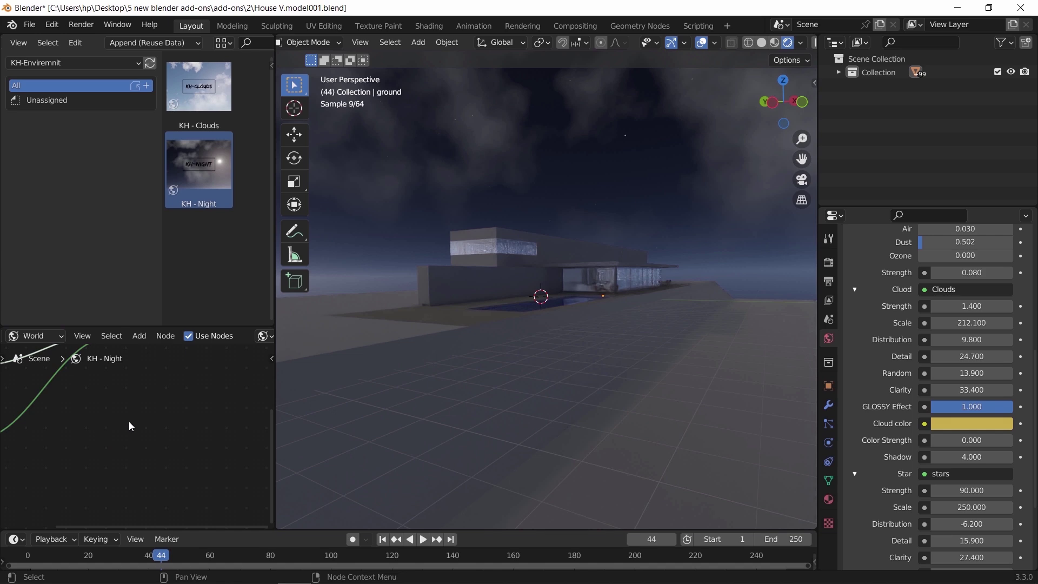
{"action": "scroll", "coordinate": [129, 425], "scroll_direction": "down", "scroll_amount": 5}
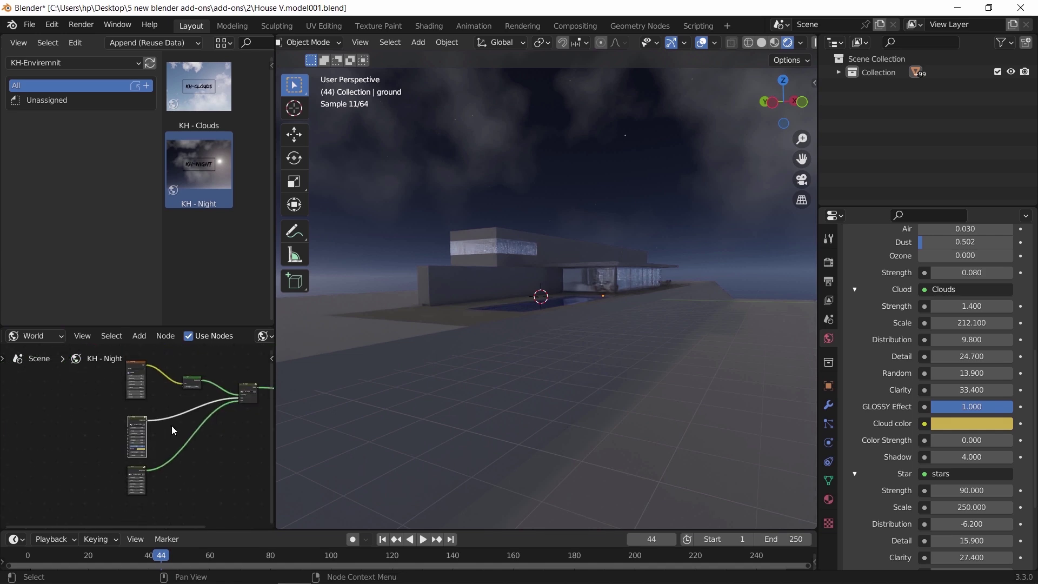
{"action": "middle_click_drag", "start_coordinate": [171, 426], "coordinate": [117, 437]}
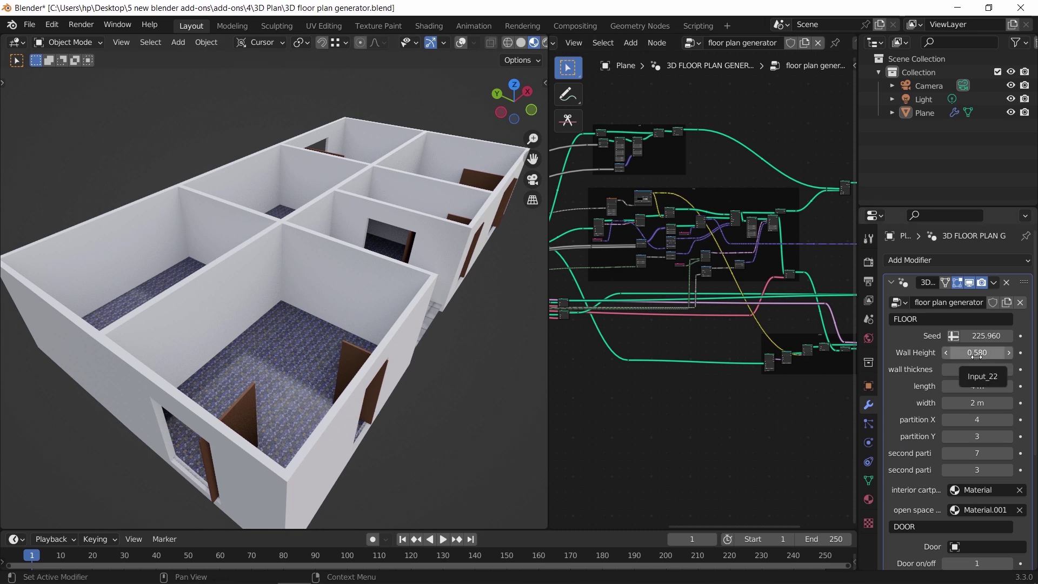
Lower the floor plan's Wall Height from 0.580 to 0.370 and orbit around the house.
{"action": "mouse_move", "coordinate": [976, 352]}
{"action": "left_mouse_down"}
{"action": "mouse_move", "coordinate": [940, 352]}
{"action": "mouse_move", "coordinate": [975, 369]}
{"action": "left_mouse_up"}
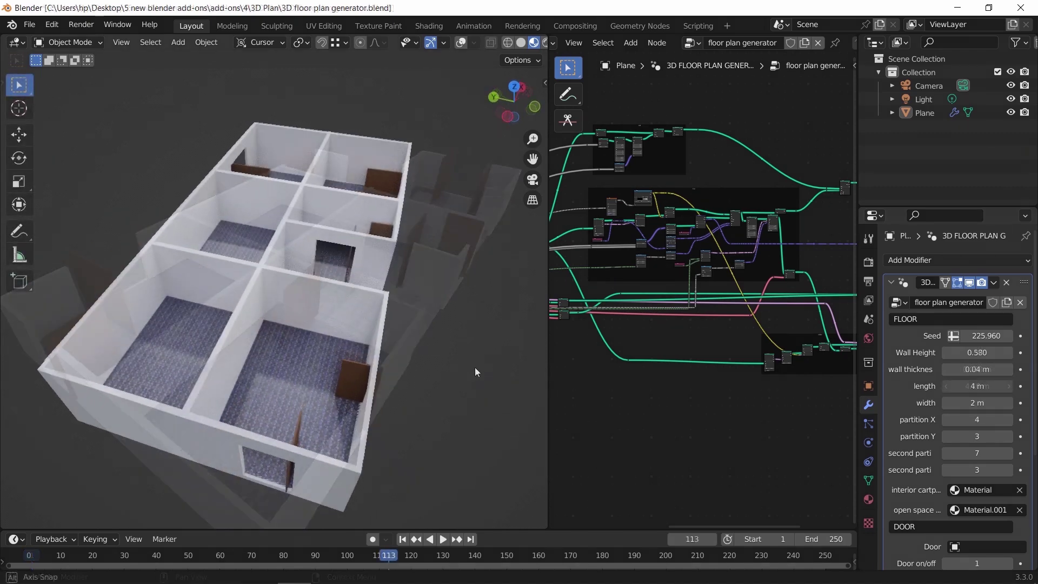
{"action": "middle_click_drag", "start_coordinate": [475, 367], "coordinate": [426, 372]}
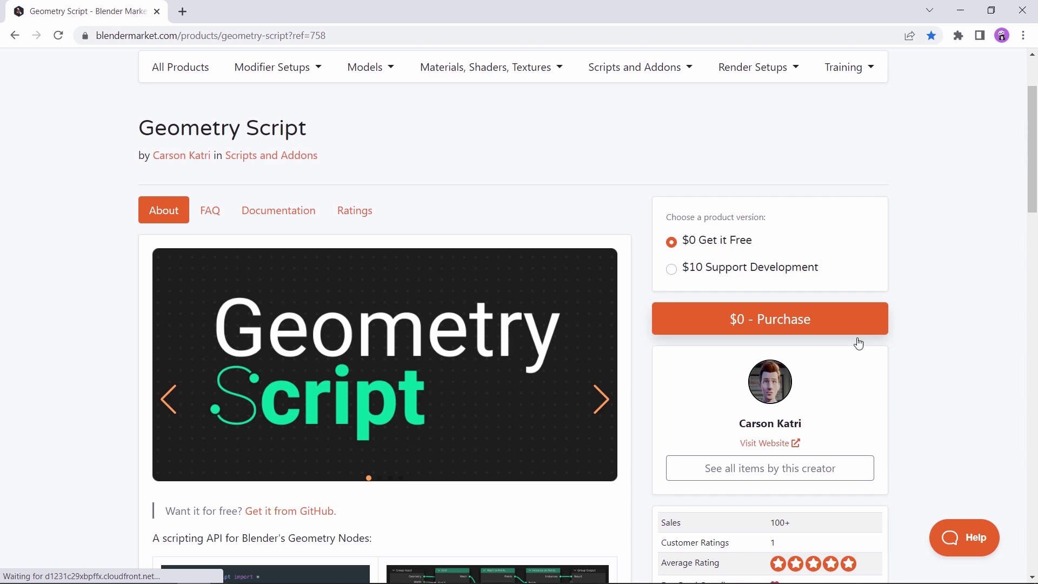
Advance the Geometry Script product gallery and scroll down the product page.
{"action": "left_click", "coordinate": [614, 398]}
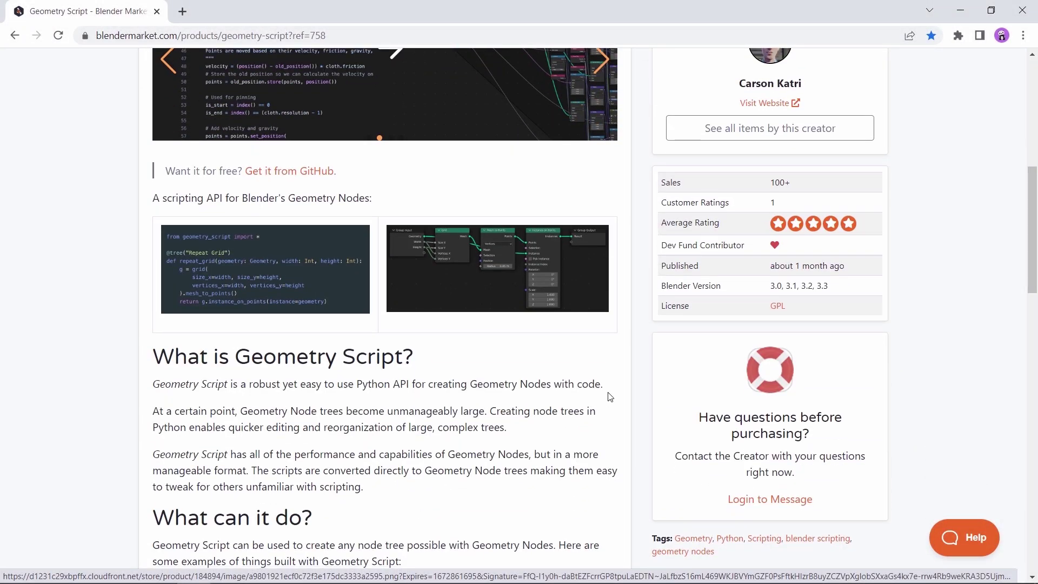
{"action": "scroll", "coordinate": [609, 396], "scroll_direction": "down", "scroll_amount": 10}
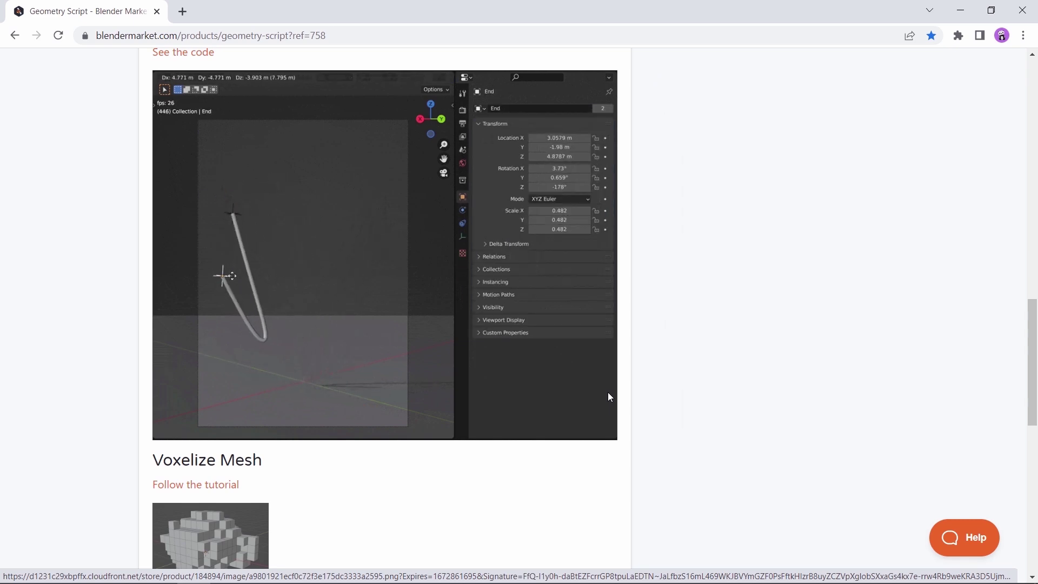
{"action": "scroll", "coordinate": [609, 397], "scroll_direction": "down", "scroll_amount": 6}
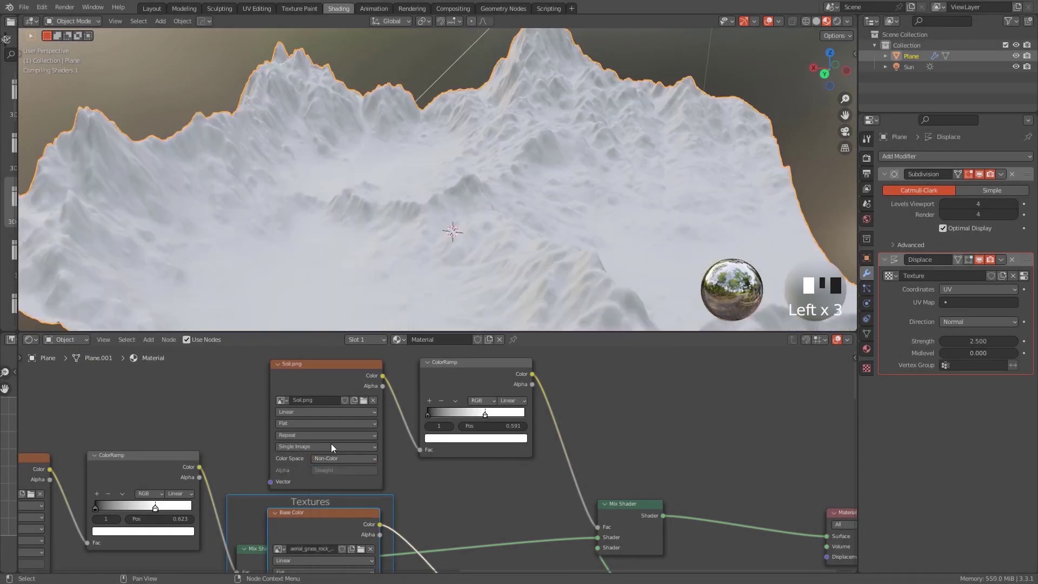
Move the ColorRamp's white stop to 0.745.
{"action": "left_click", "coordinate": [517, 417]}
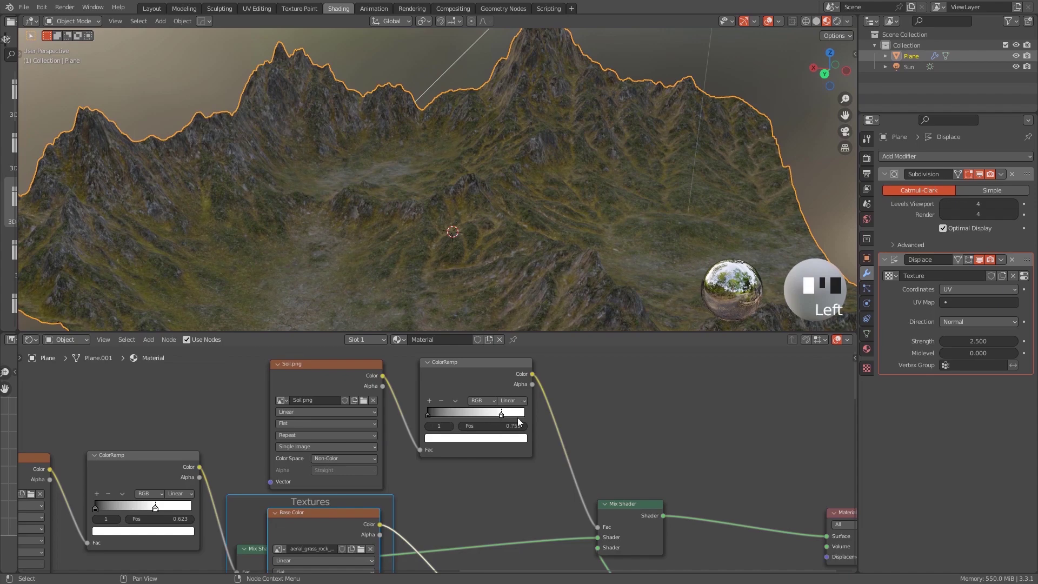
{"action": "mouse_move", "coordinate": [517, 417]}
{"action": "left_mouse_down"}
{"action": "mouse_move", "coordinate": [455, 417]}
{"action": "mouse_move", "coordinate": [501, 414]}
{"action": "left_mouse_up"}
{"action": "scroll", "coordinate": [536, 206], "scroll_direction": "down", "scroll_amount": 2}
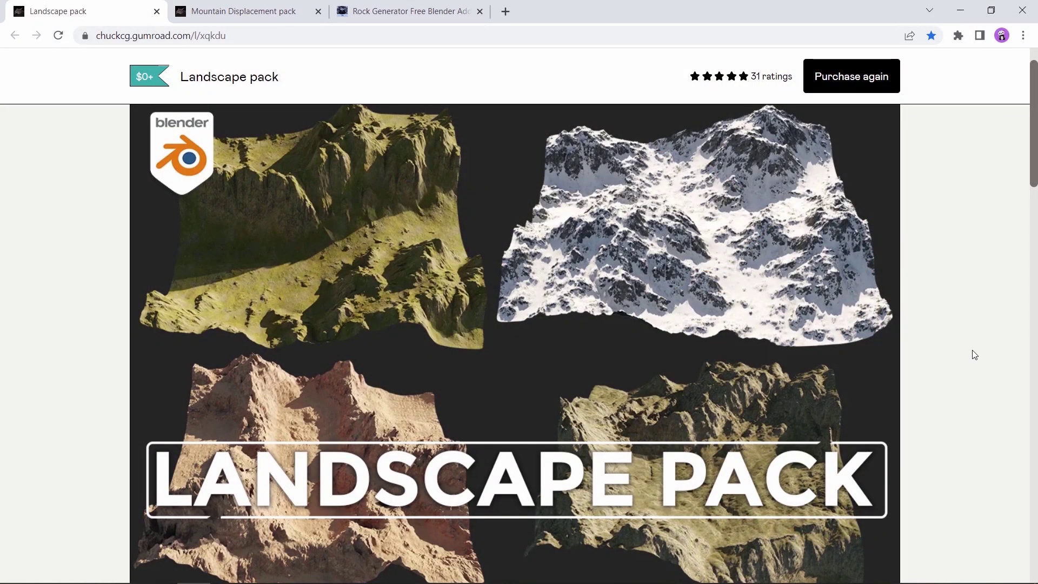
Browse the Mountain Displacement pack and Rock Generator pages, then return to the Landscape pack page.
{"action": "key", "text": "ctrl+Tab"}
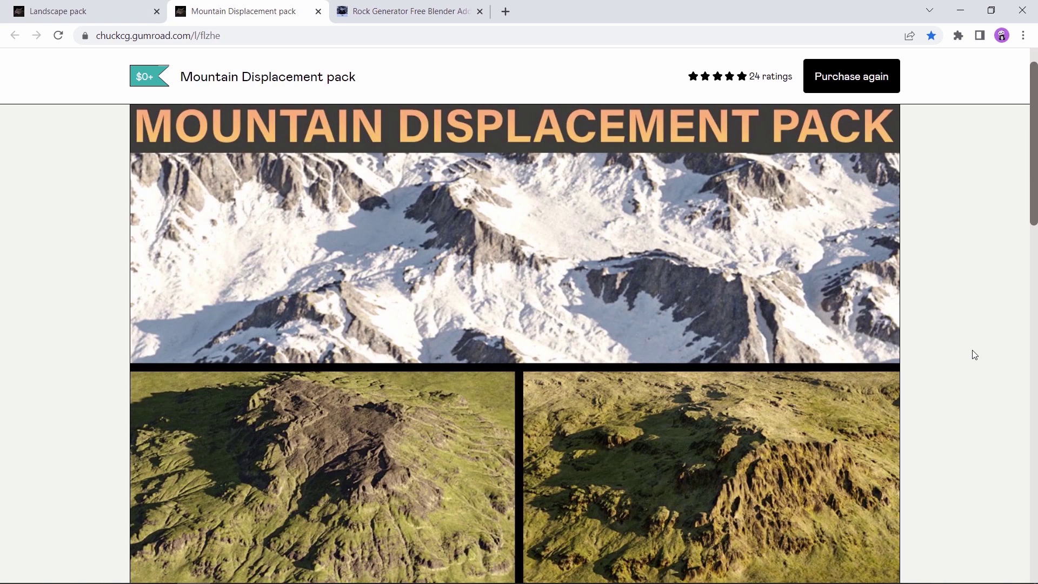
{"action": "key", "text": "ctrl+Tab"}
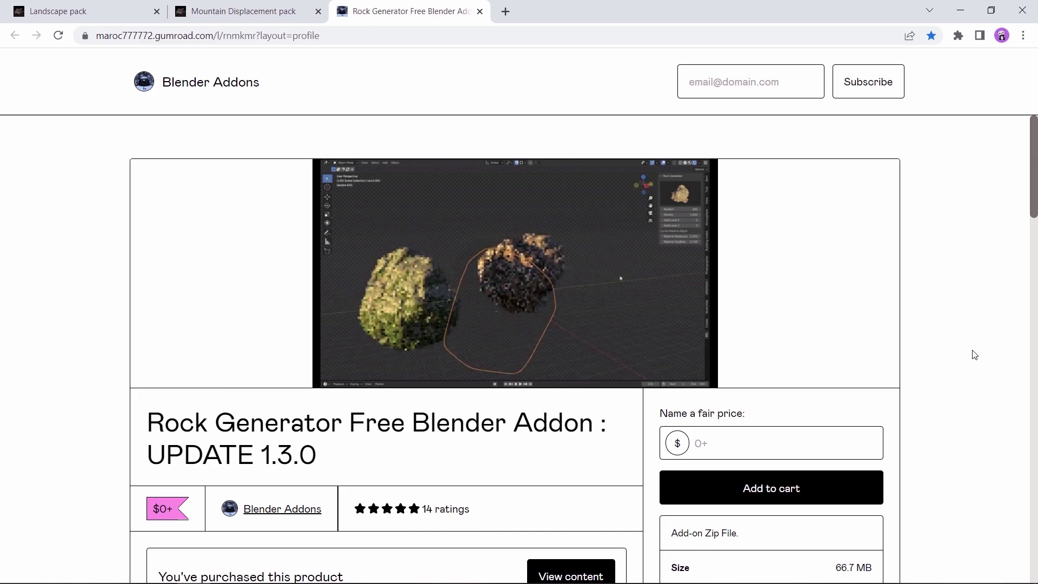
{"action": "key", "text": "ctrl+Tab"}
{"action": "scroll", "coordinate": [974, 354], "scroll_direction": "down", "scroll_amount": 10}
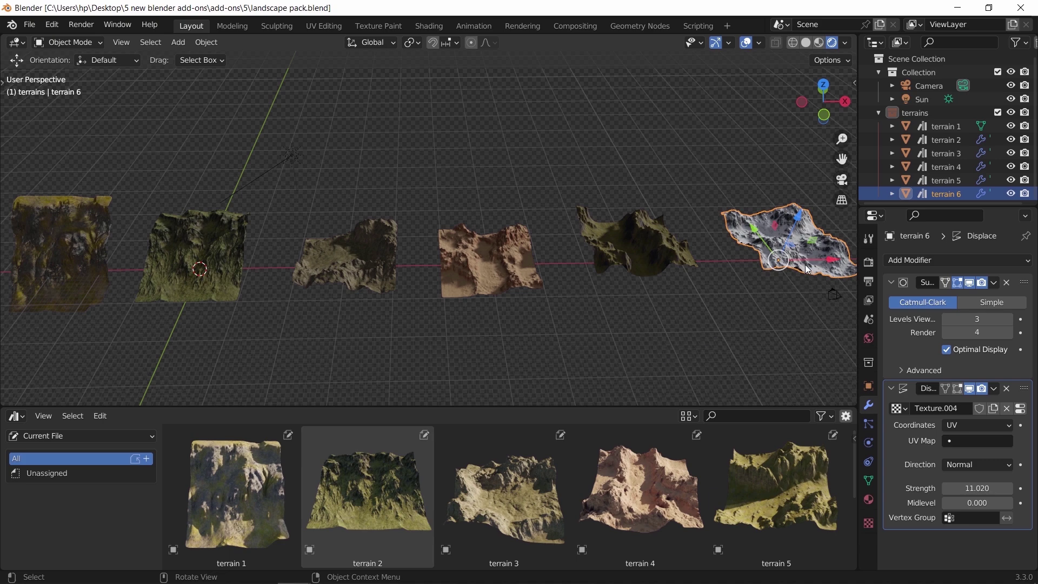
Select terrain 4 in the landscape pack and orbit around it.
{"action": "left_click", "coordinate": [501, 274]}
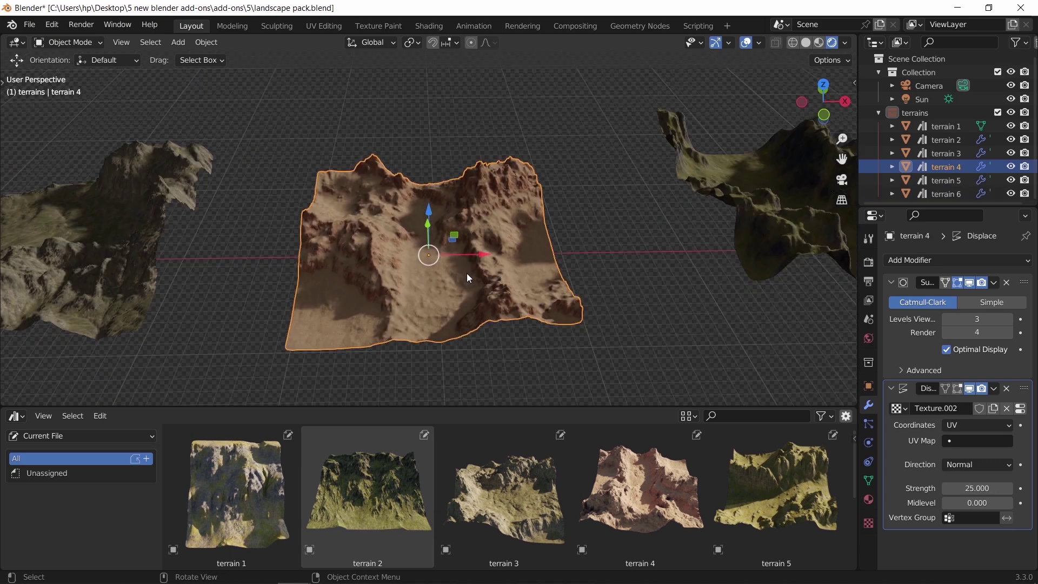
{"action": "scroll", "coordinate": [511, 268], "scroll_direction": "up", "scroll_amount": 5}
{"action": "middle_click_drag", "start_coordinate": [515, 269], "coordinate": [479, 187]}
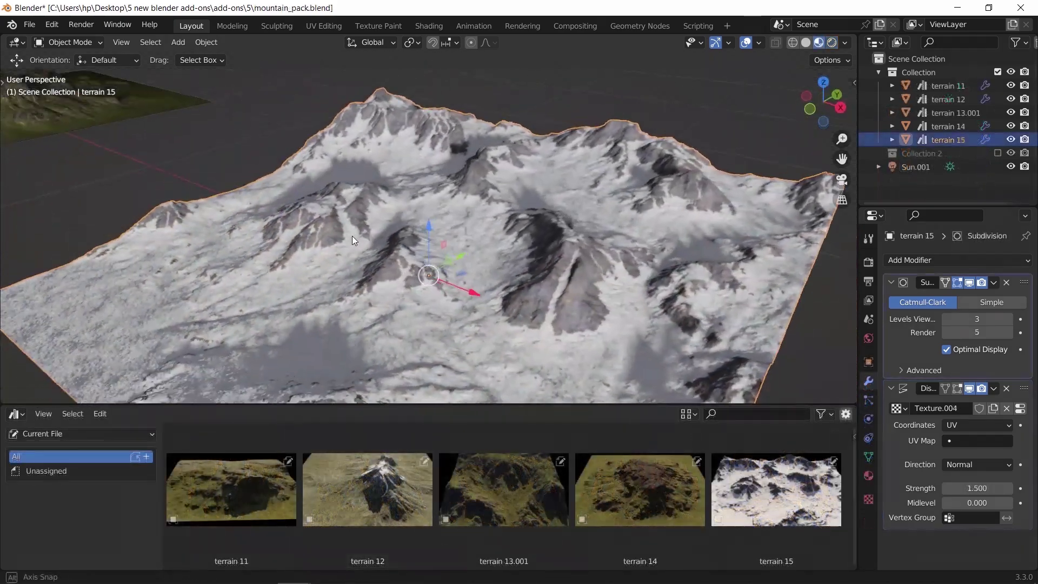
Orbit around the mountain terrain and switch the viewport to Rendered shading.
{"action": "middle_click_drag", "start_coordinate": [352, 236], "coordinate": [467, 230]}
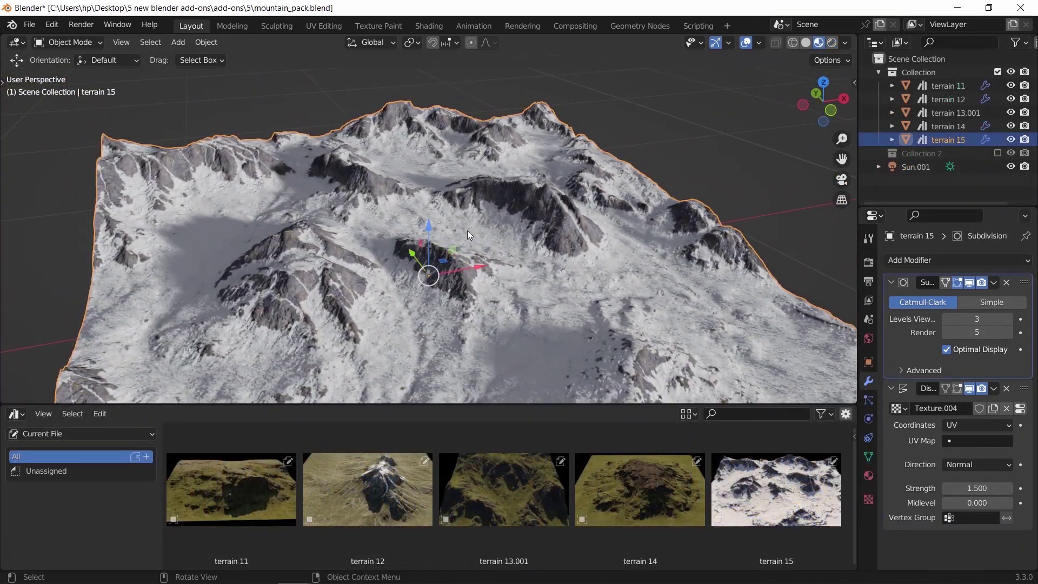
{"action": "key", "text": "z"}
{"action": "left_click", "coordinate": [546, 226]}
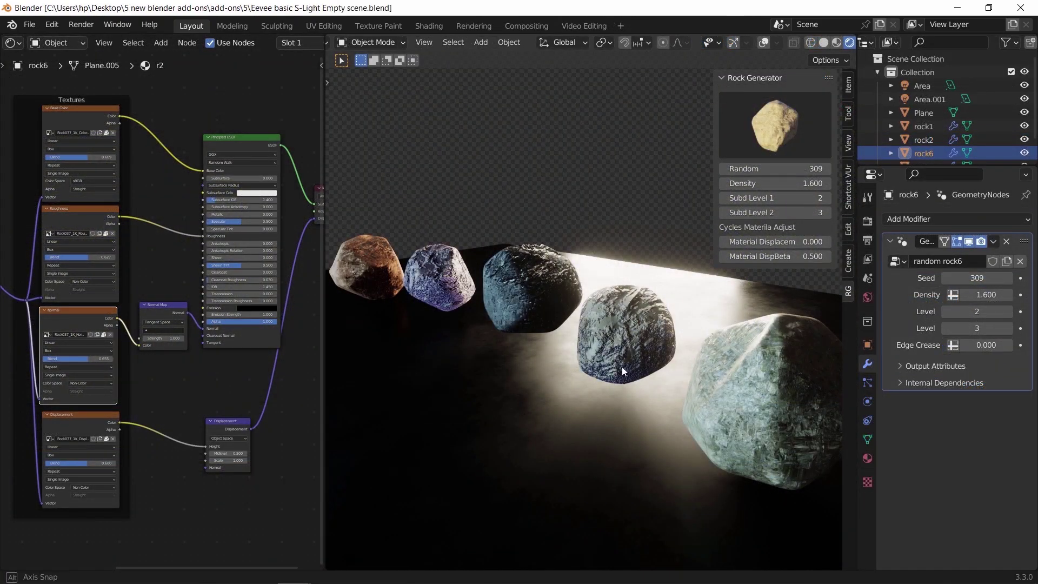
Add a new rock from the Rock Generator presets and select it.
{"action": "mouse_move", "coordinate": [622, 367]}
{"action": "middle_mouse_down"}
{"action": "mouse_move", "coordinate": [646, 410]}
{"action": "mouse_move", "coordinate": [631, 372]}
{"action": "middle_mouse_up"}
{"action": "left_click", "coordinate": [752, 132]}
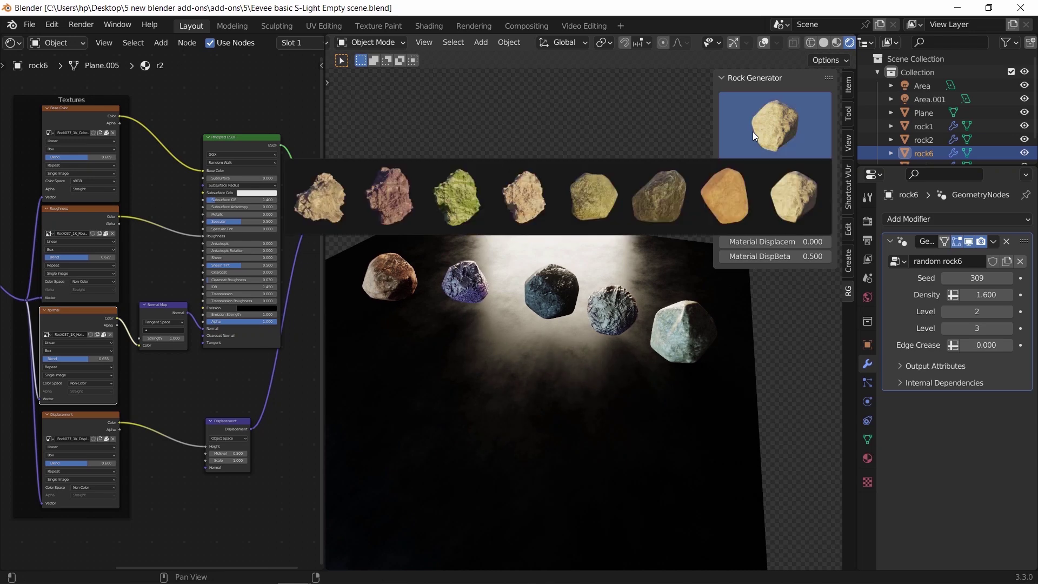
{"action": "left_click", "coordinate": [524, 199]}
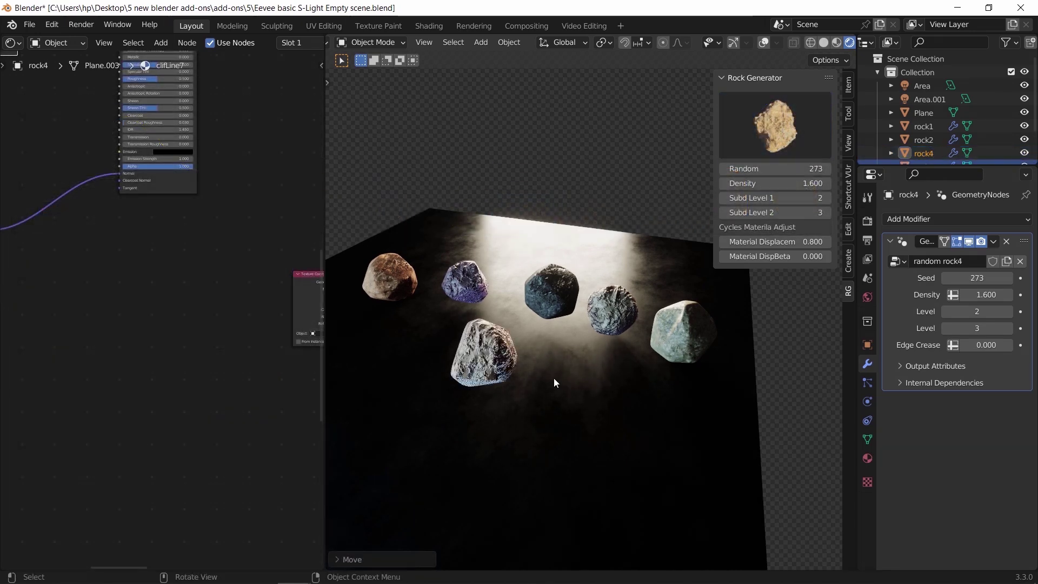
{"action": "left_click", "coordinate": [493, 361]}
{"action": "scroll", "coordinate": [492, 362], "scroll_direction": "up", "scroll_amount": 5}
{"action": "scroll", "coordinate": [493, 362], "scroll_direction": "up", "scroll_amount": 3}
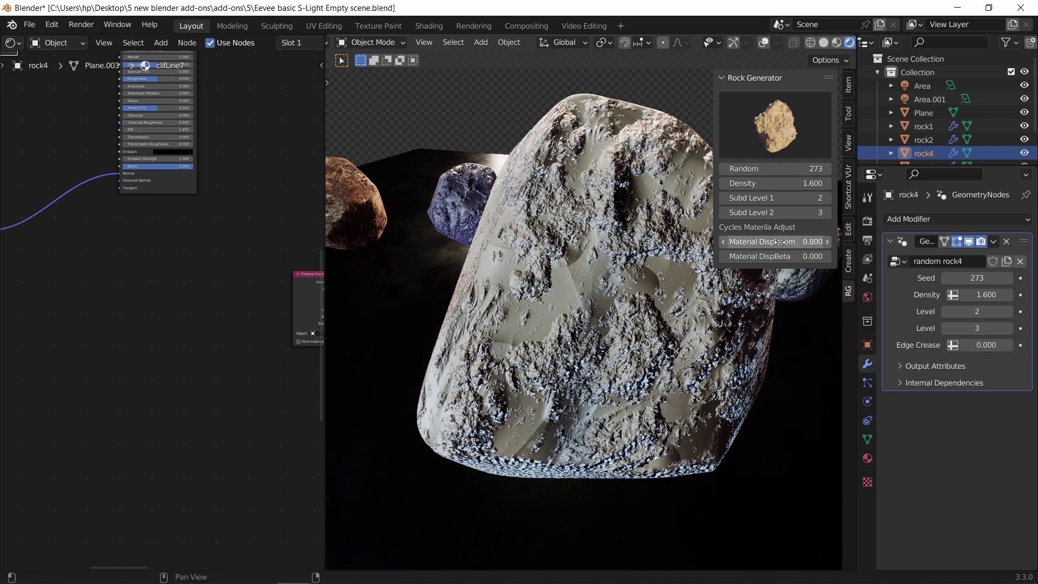
Give the rock material displacement 1.700, subdivision level 1 and density 2.500.
{"action": "mouse_move", "coordinate": [776, 241]}
{"action": "left_mouse_down"}
{"action": "mouse_move", "coordinate": [810, 241]}
{"action": "mouse_move", "coordinate": [810, 256]}
{"action": "mouse_move", "coordinate": [778, 256]}
{"action": "left_mouse_up"}
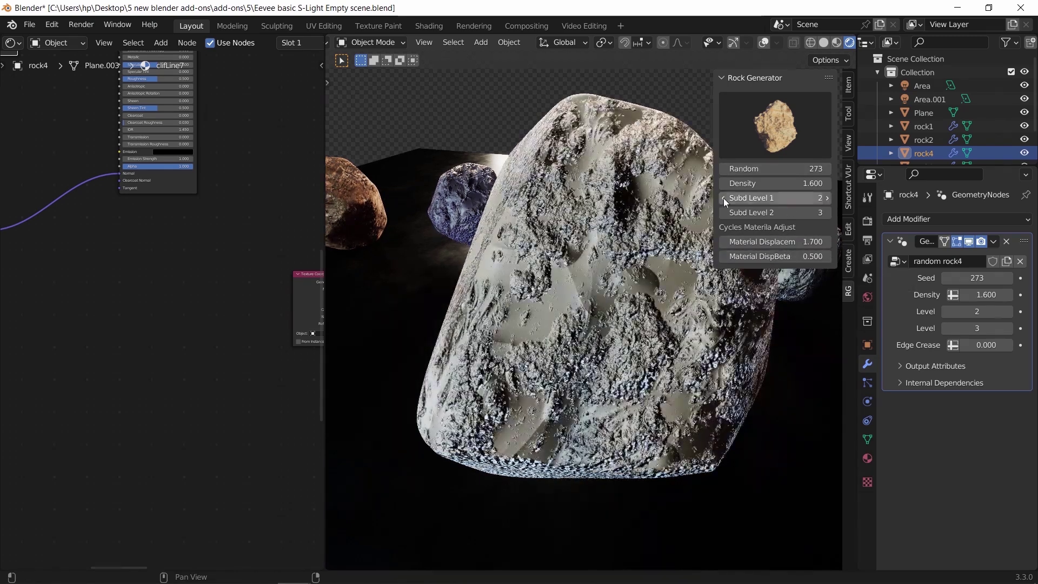
{"action": "left_click", "coordinate": [724, 198]}
{"action": "left_click_drag", "start_coordinate": [775, 183], "coordinate": [811, 183]}
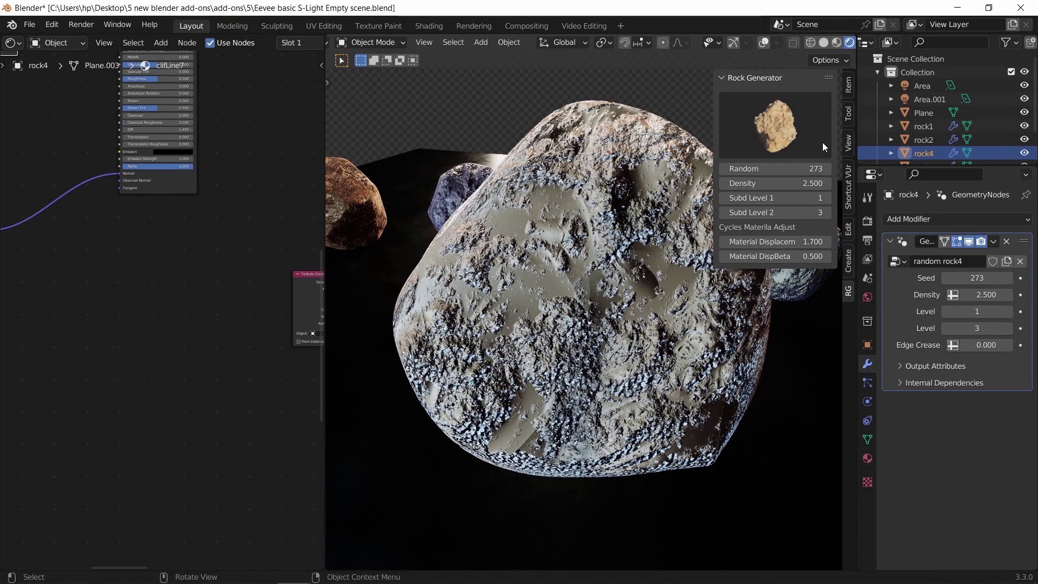
{"action": "scroll", "coordinate": [597, 251], "scroll_direction": "down", "scroll_amount": 6}
{"action": "left_click", "coordinate": [598, 265]}
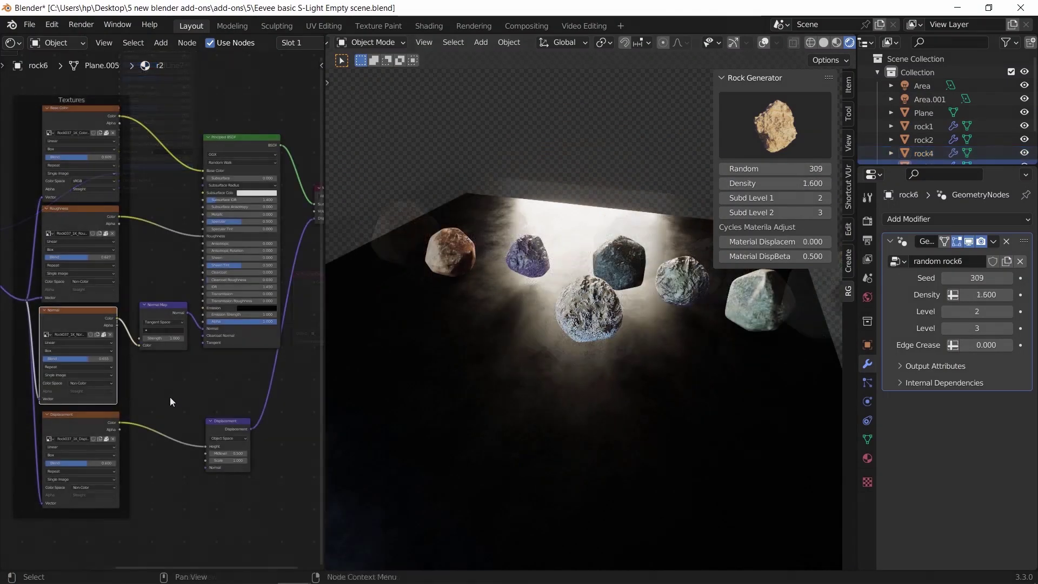
{"action": "middle_click_drag", "start_coordinate": [170, 401], "coordinate": [194, 407]}
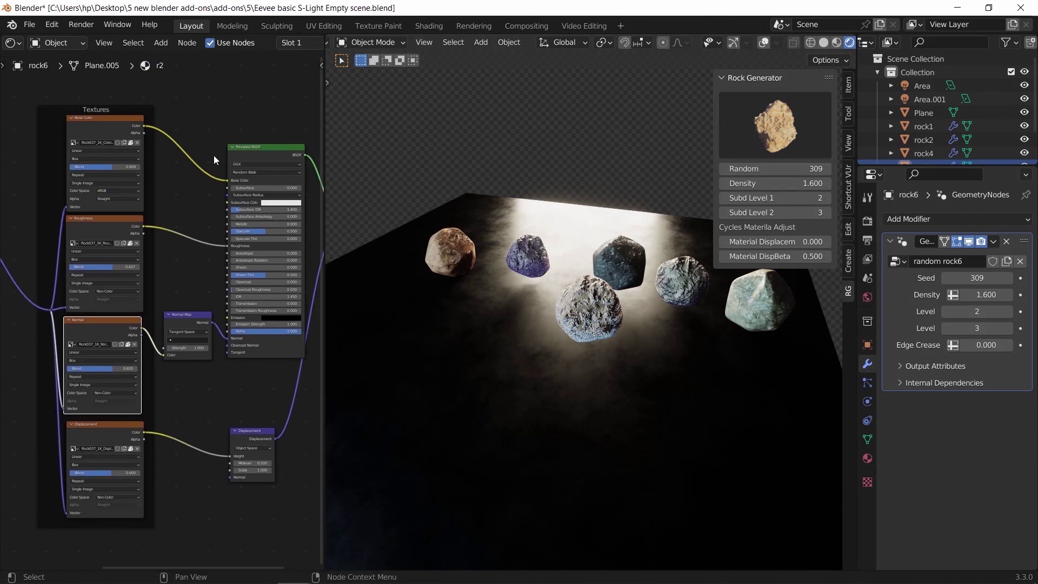
{"action": "middle_click_drag", "start_coordinate": [774, 387], "coordinate": [541, 388]}
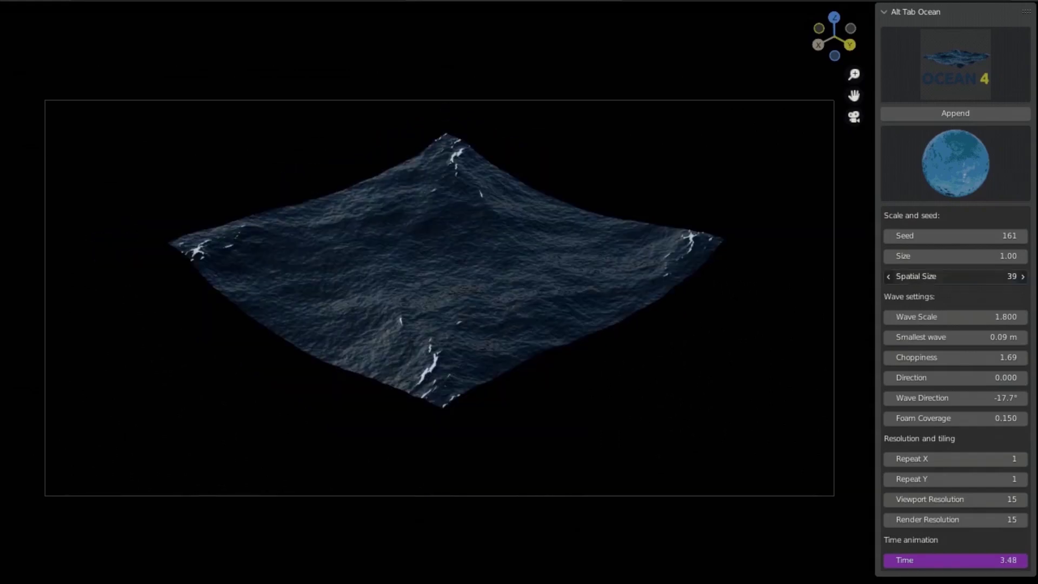
Raise the Alt Tab Ocean Wave Scale from 1.800 to 2.700.
{"action": "left_click_drag", "start_coordinate": [951, 317], "coordinate": [978, 357]}
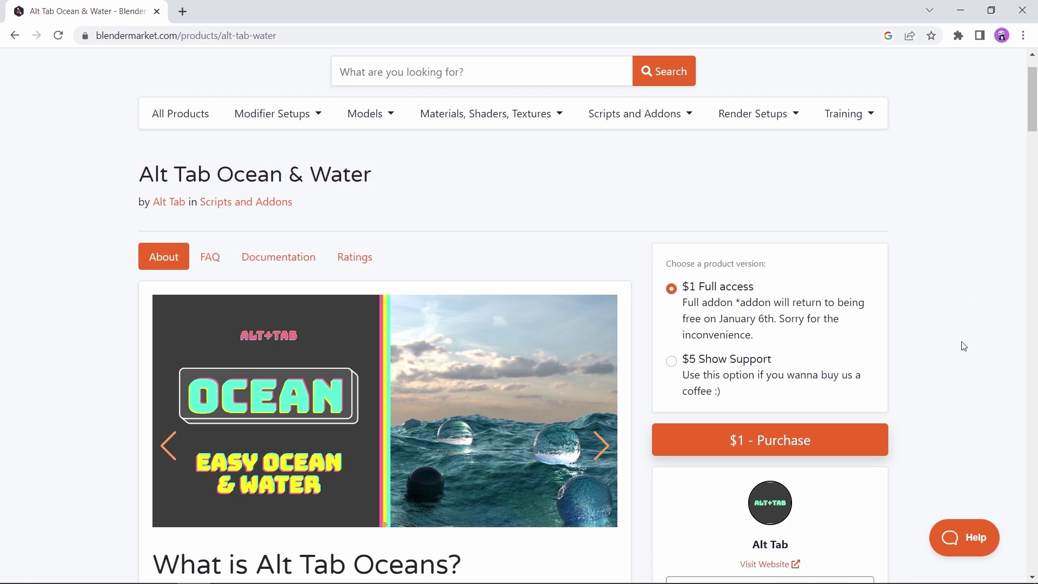
{"action": "scroll", "coordinate": [964, 346], "scroll_direction": "down", "scroll_amount": 8}
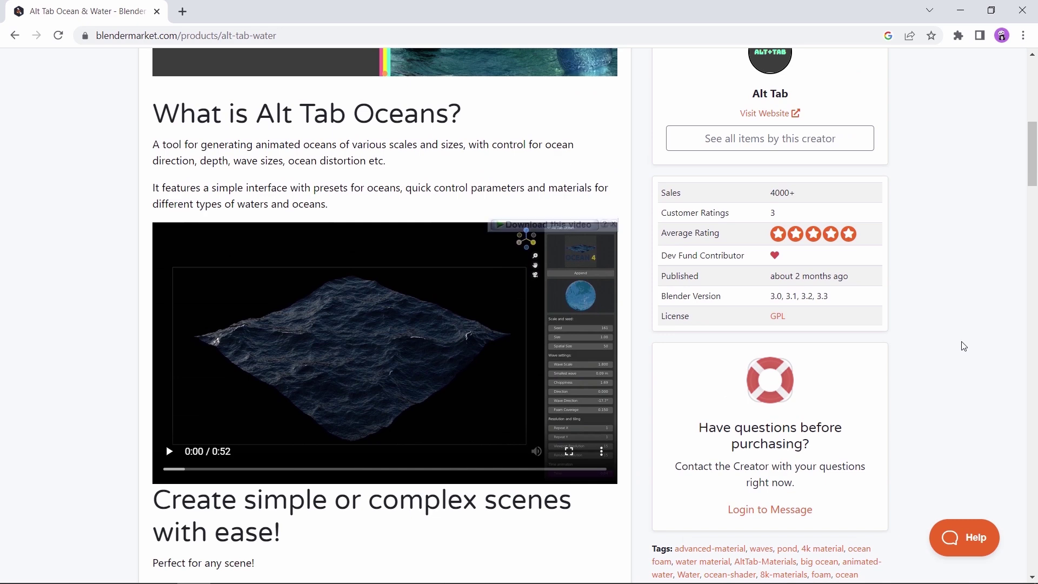
{"action": "scroll", "coordinate": [964, 346], "scroll_direction": "down", "scroll_amount": 8}
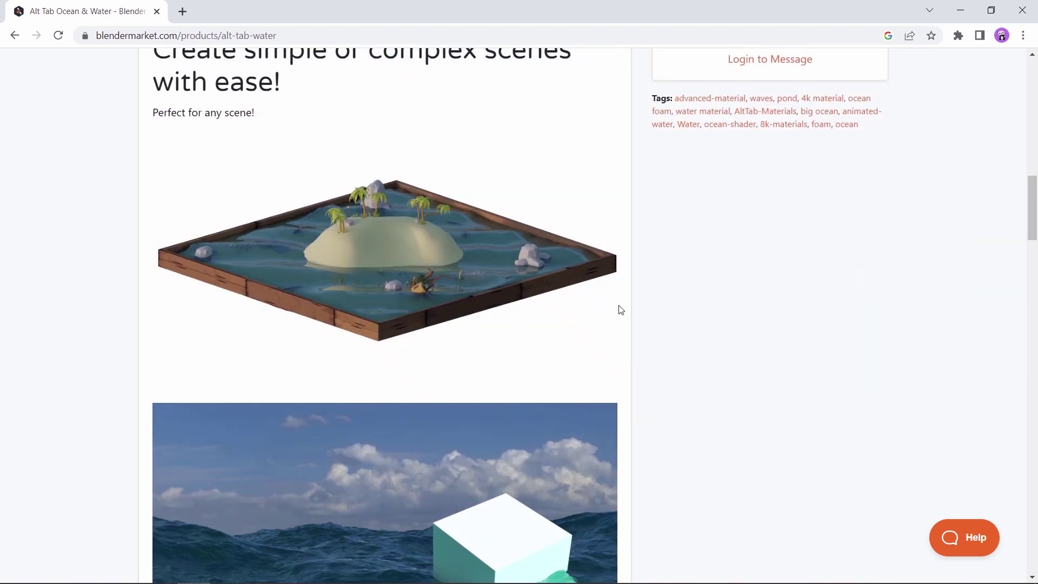
{"action": "scroll", "coordinate": [708, 305], "scroll_direction": "down", "scroll_amount": 8}
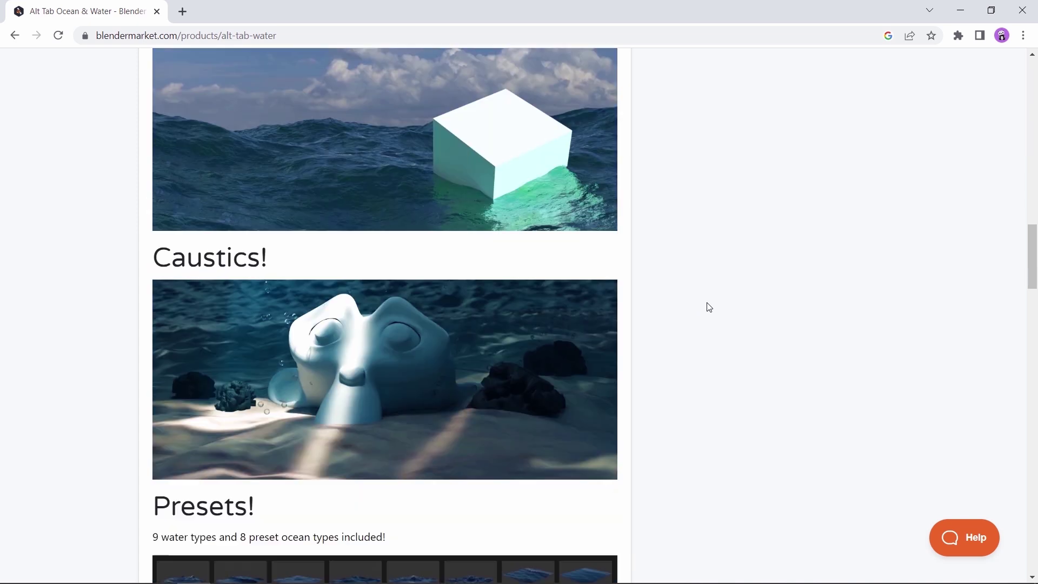
{"action": "scroll", "coordinate": [709, 307], "scroll_direction": "down", "scroll_amount": 4}
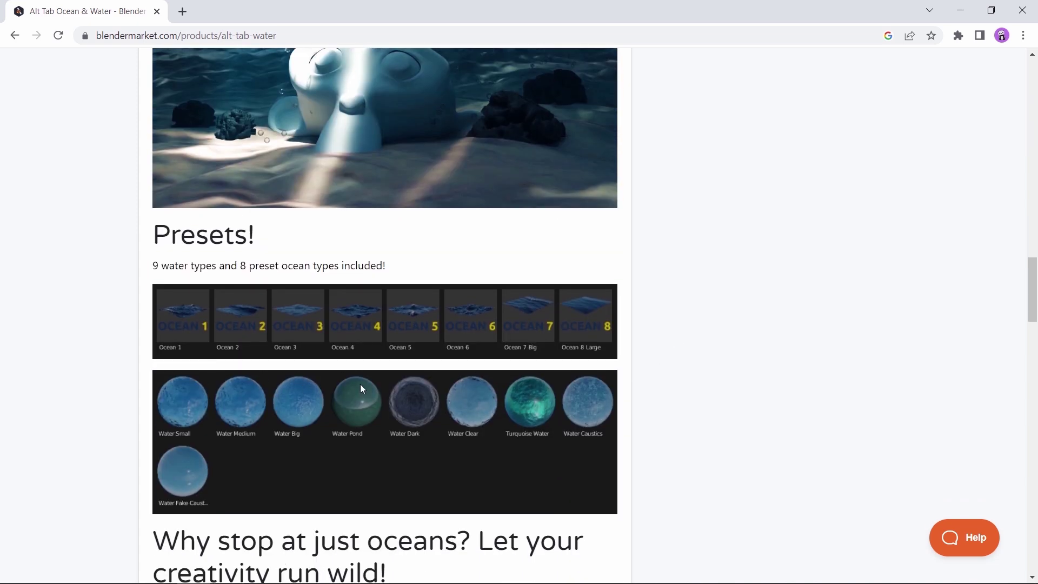
{"action": "scroll", "coordinate": [678, 368], "scroll_direction": "down", "scroll_amount": 8}
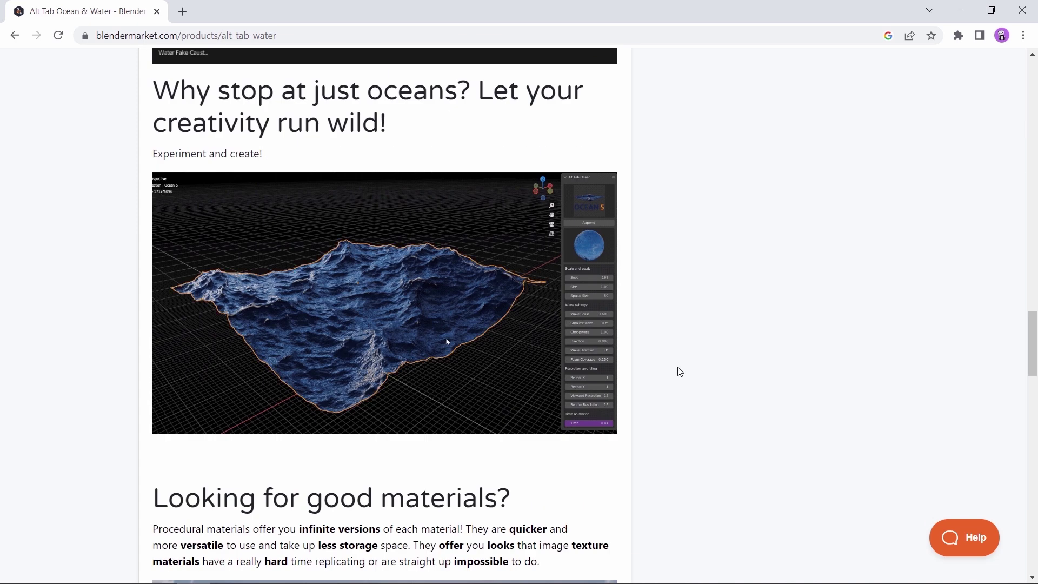